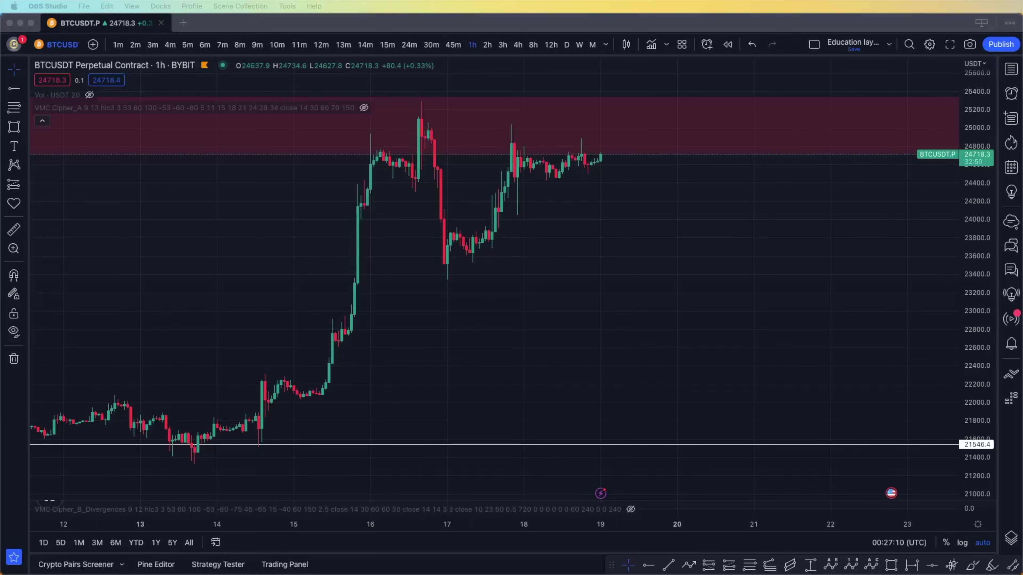
Search the indicators for "vmc" and add VuManChu Cipher A and VuManChu Cipher B + Divergences to the chart
{"action": "left_click", "coordinate": [651, 44]}
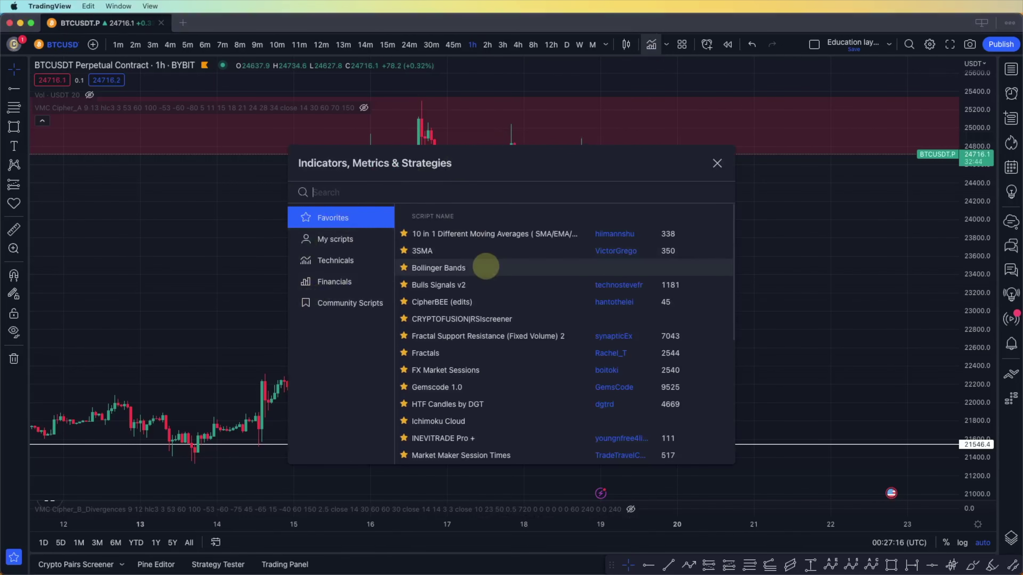
{"action": "type", "text": "vmc"}
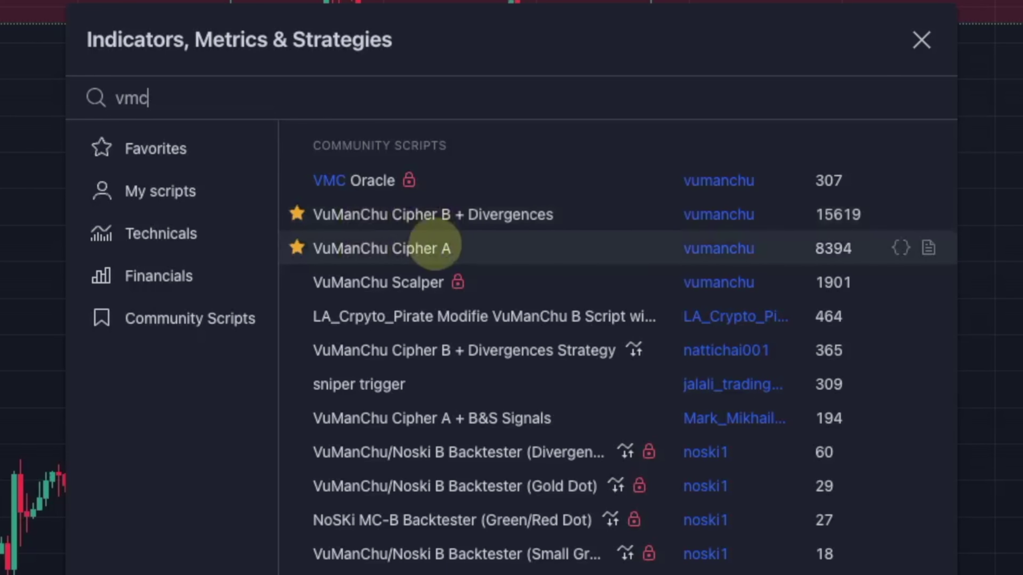
{"action": "left_click", "coordinate": [435, 246]}
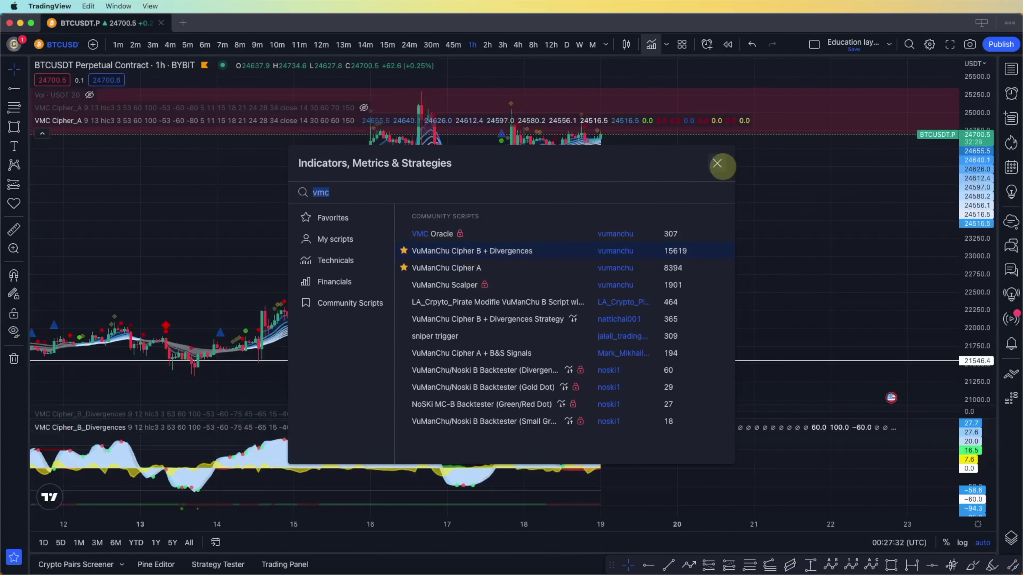
{"action": "left_click", "coordinate": [717, 164]}
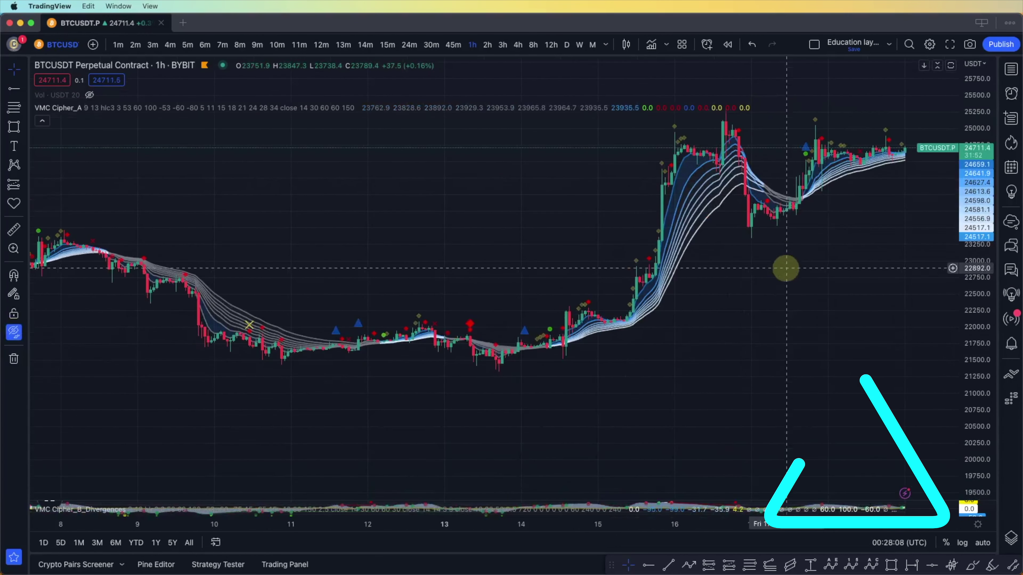
Examine the VMC Cipher_A input settings, including the overbought and oversold levels, Show Ribbon and the EMA lengths
{"action": "scroll", "coordinate": [521, 220], "scroll_direction": "right", "scroll_amount": 3}
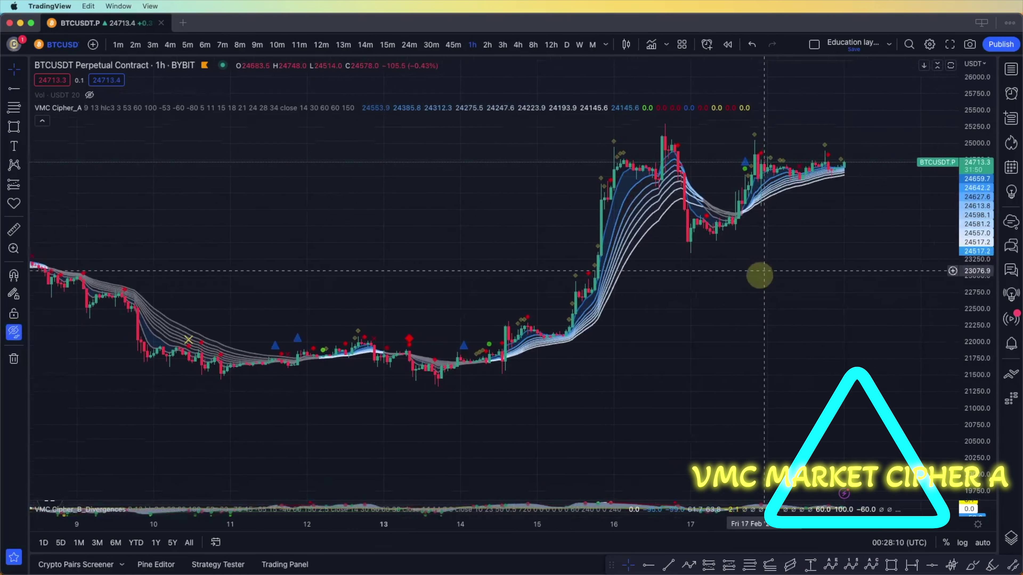
{"action": "left_click_drag", "start_coordinate": [759, 276], "coordinate": [742, 308]}
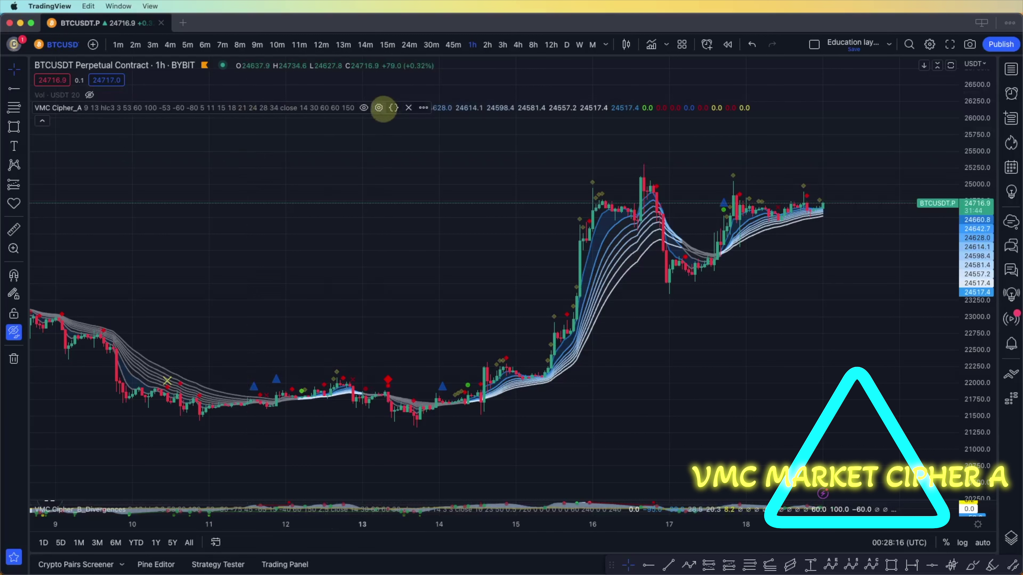
{"action": "left_click", "coordinate": [381, 108]}
{"action": "scroll", "coordinate": [603, 363], "scroll_direction": "down", "scroll_amount": 3}
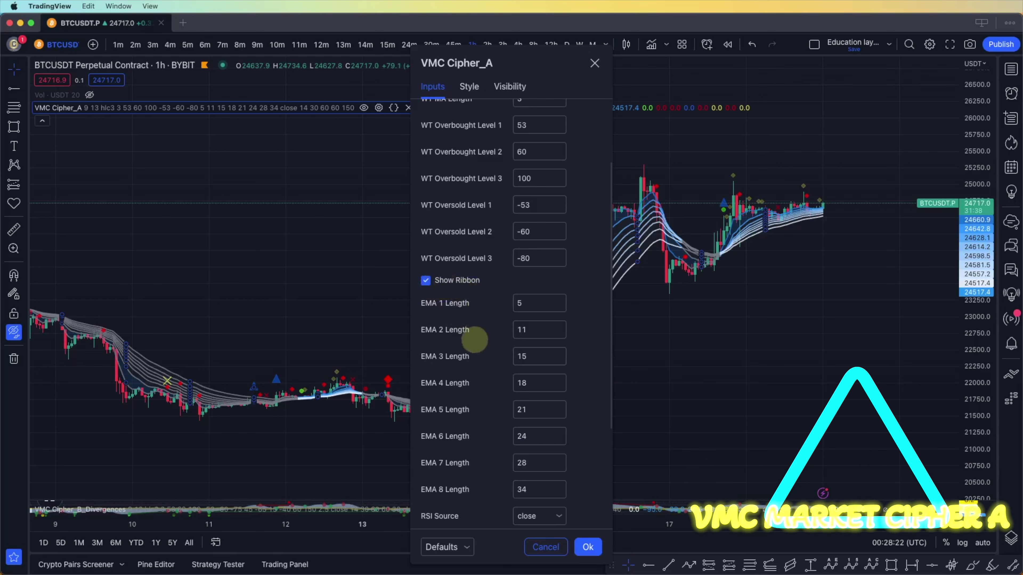
{"action": "scroll", "coordinate": [475, 336], "scroll_direction": "down", "scroll_amount": 2}
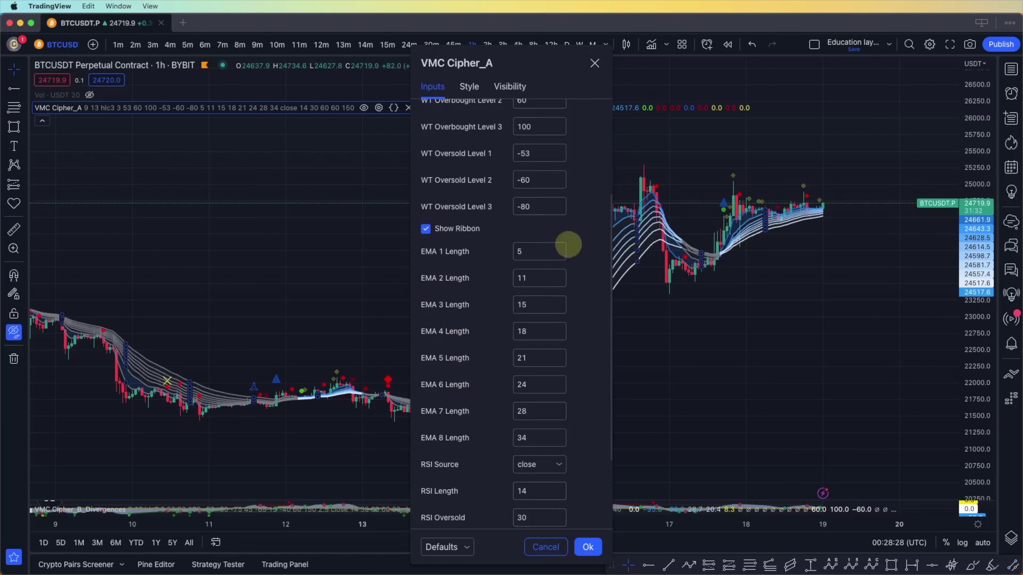
{"action": "scroll", "coordinate": [548, 242], "scroll_direction": "up", "scroll_amount": 6}
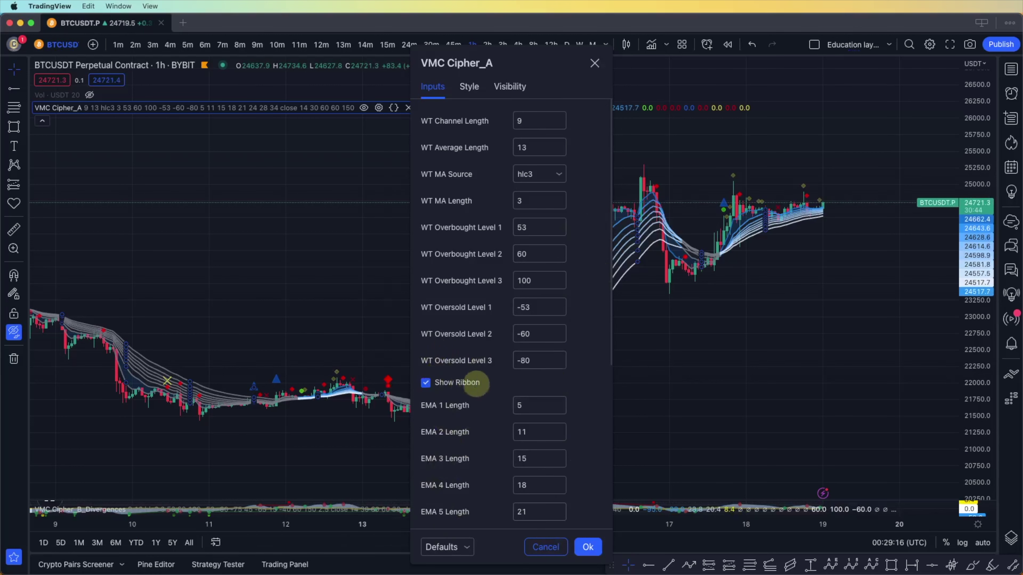
{"action": "scroll", "coordinate": [476, 384], "scroll_direction": "down", "scroll_amount": 5}
{"action": "scroll", "coordinate": [498, 242], "scroll_direction": "up", "scroll_amount": 5}
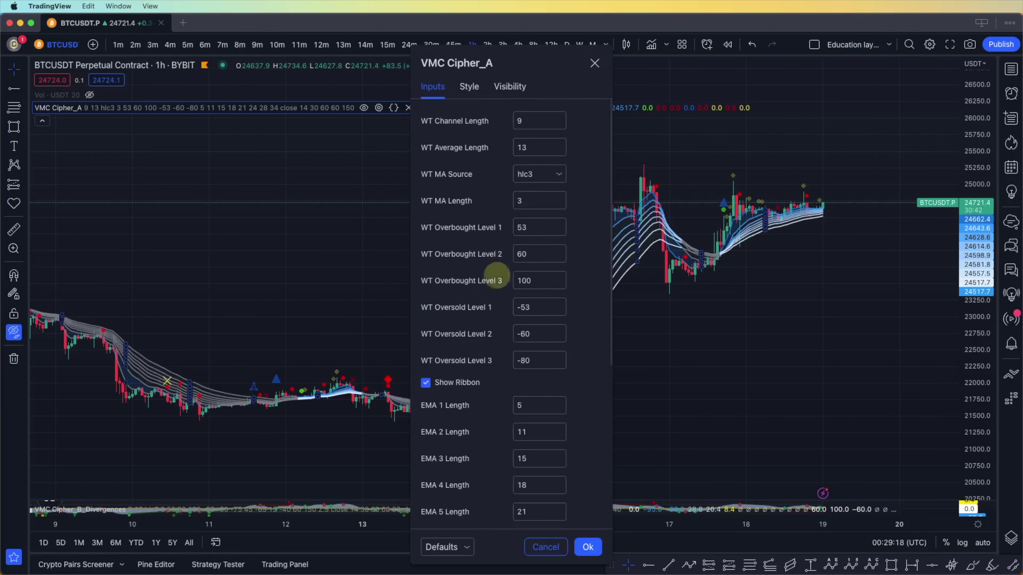
{"action": "left_click", "coordinate": [588, 546]}
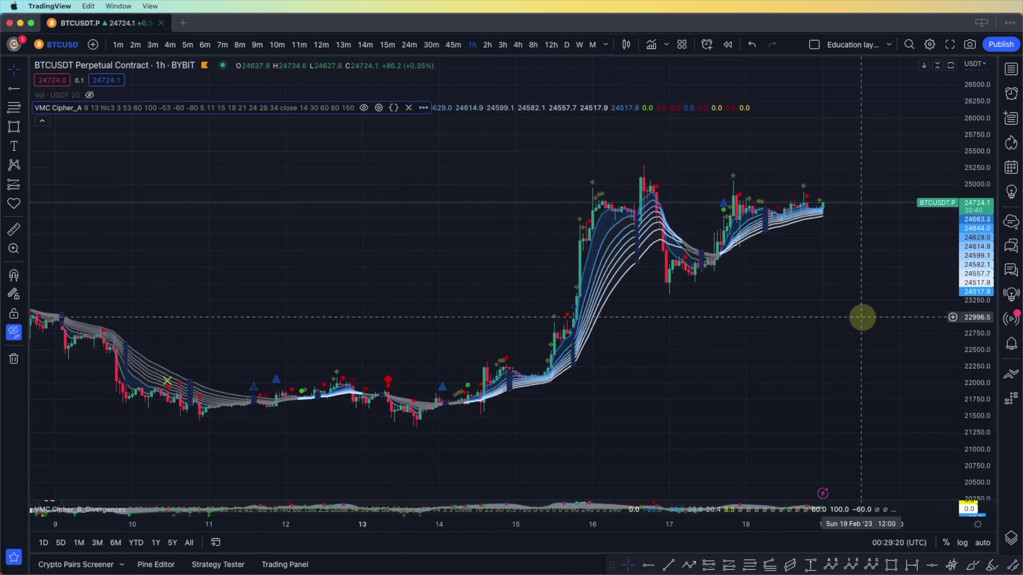
Turn off Show Ribbon in the VMC Cipher_A settings and apply the change to the chart
{"action": "scroll", "coordinate": [862, 317], "scroll_direction": "right", "scroll_amount": 5}
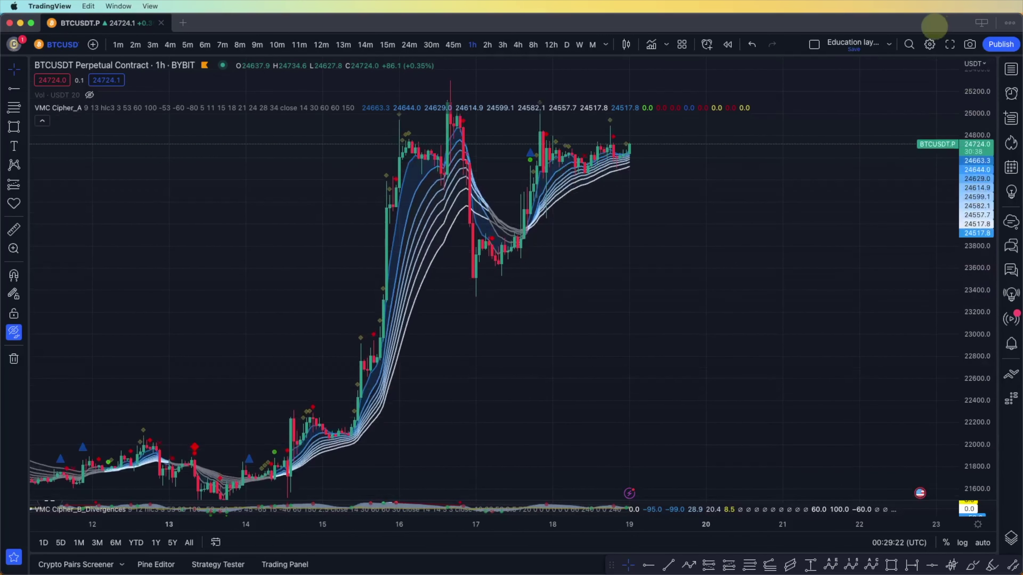
{"action": "scroll", "coordinate": [783, 318], "scroll_direction": "left", "scroll_amount": 5}
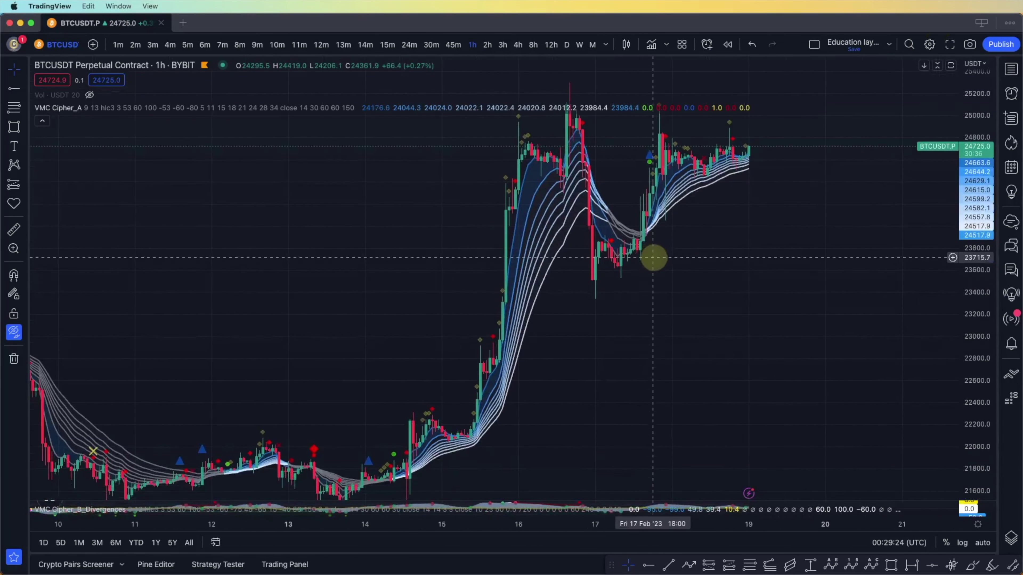
{"action": "left_click_drag", "start_coordinate": [532, 475], "coordinate": [478, 404]}
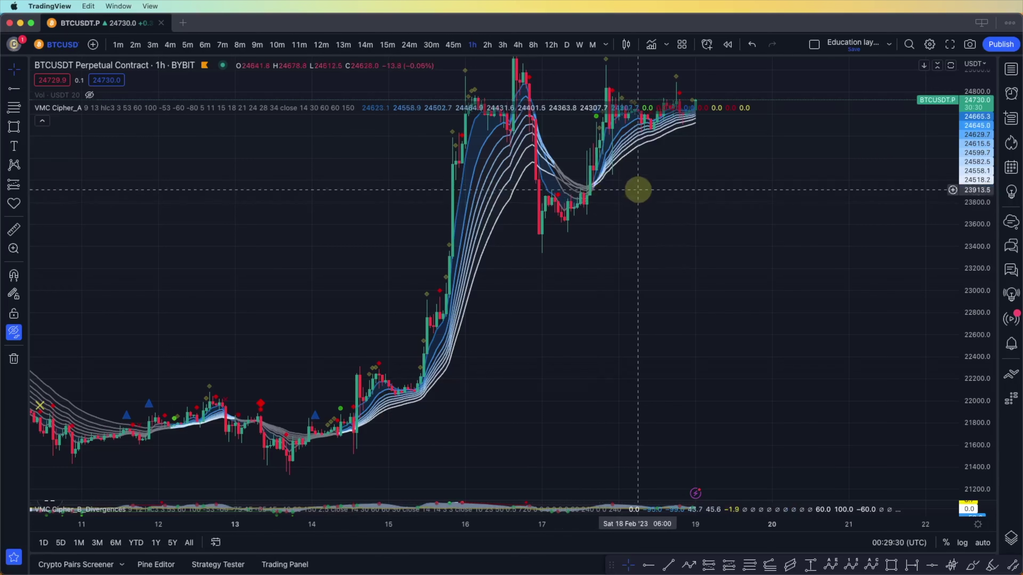
{"action": "double_click", "coordinate": [974, 218]}
{"action": "left_click_drag", "start_coordinate": [974, 218], "coordinate": [978, 254]}
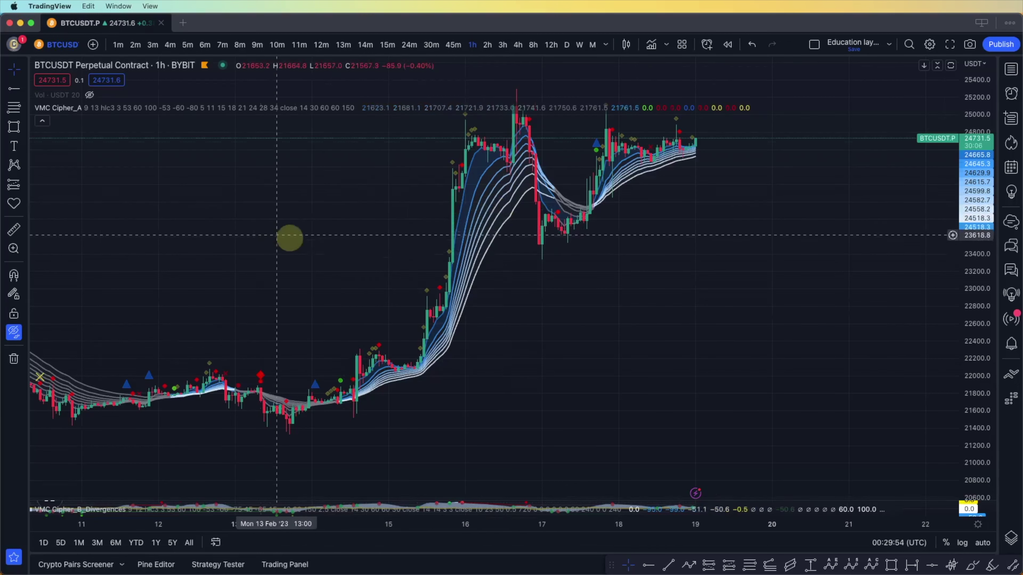
{"action": "left_click_drag", "start_coordinate": [262, 231], "coordinate": [457, 235]}
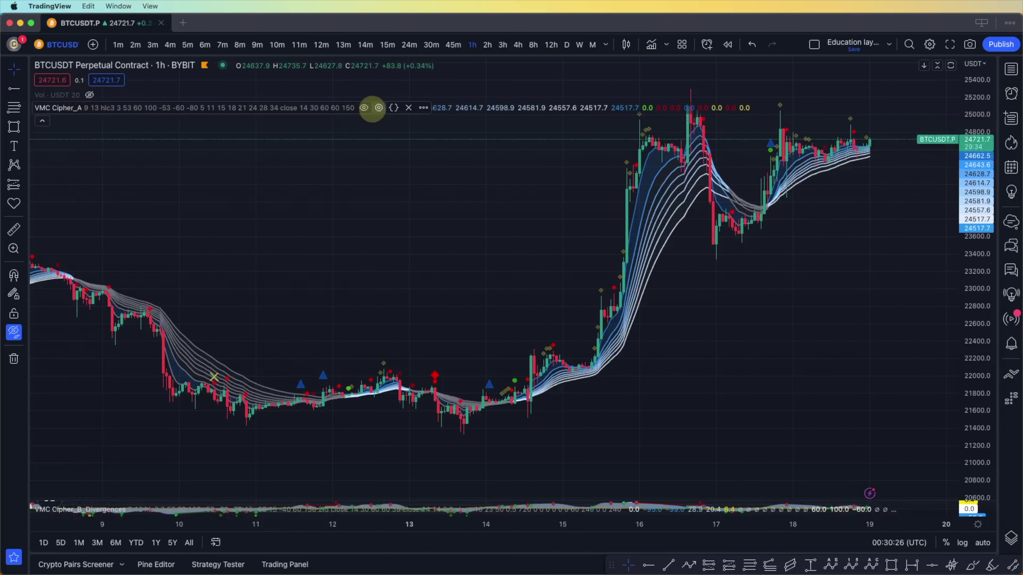
{"action": "left_click", "coordinate": [379, 107]}
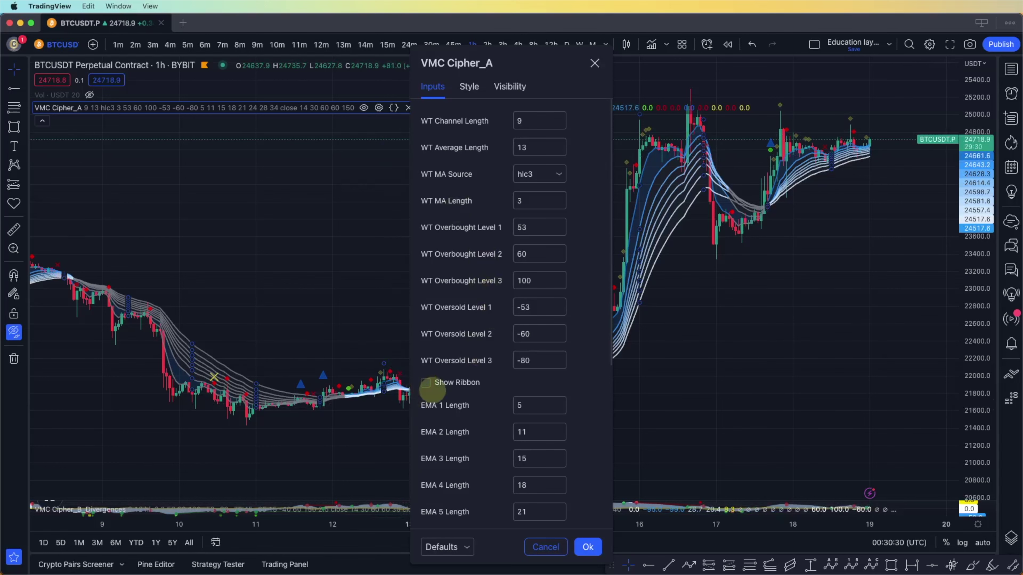
{"action": "left_click", "coordinate": [588, 548]}
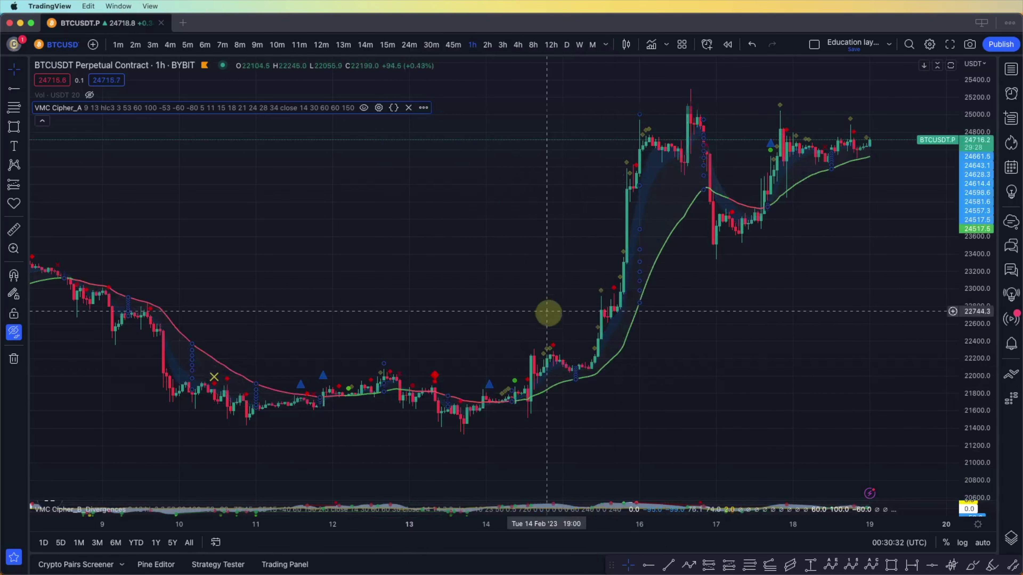
Review the RSI and RSI+MFI inputs of VMC Cipher_A and examine its signal shapes on the February candles
{"action": "left_click_drag", "start_coordinate": [587, 451], "coordinate": [417, 434]}
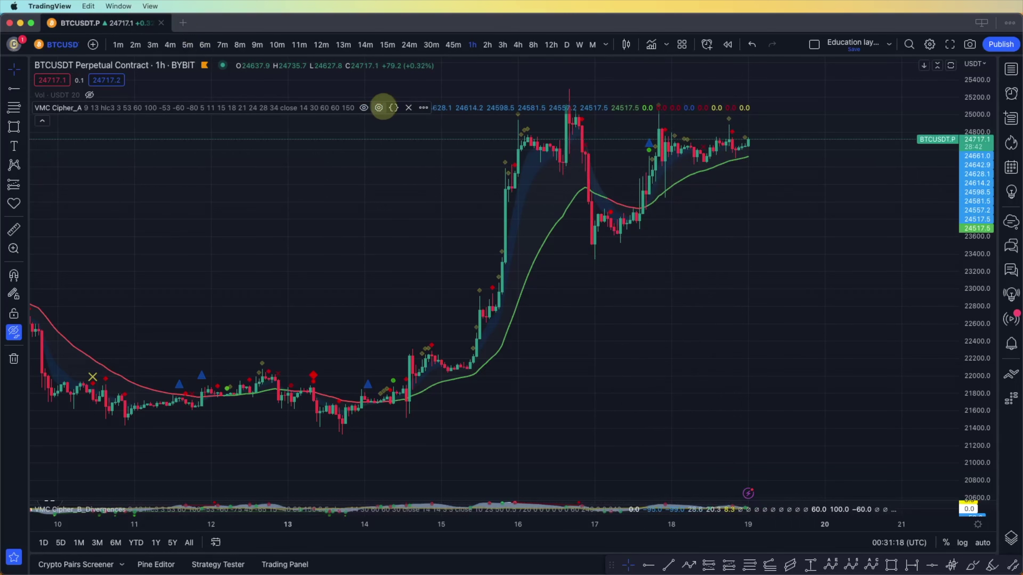
{"action": "left_click", "coordinate": [379, 107]}
{"action": "scroll", "coordinate": [509, 415], "scroll_direction": "down", "scroll_amount": 6}
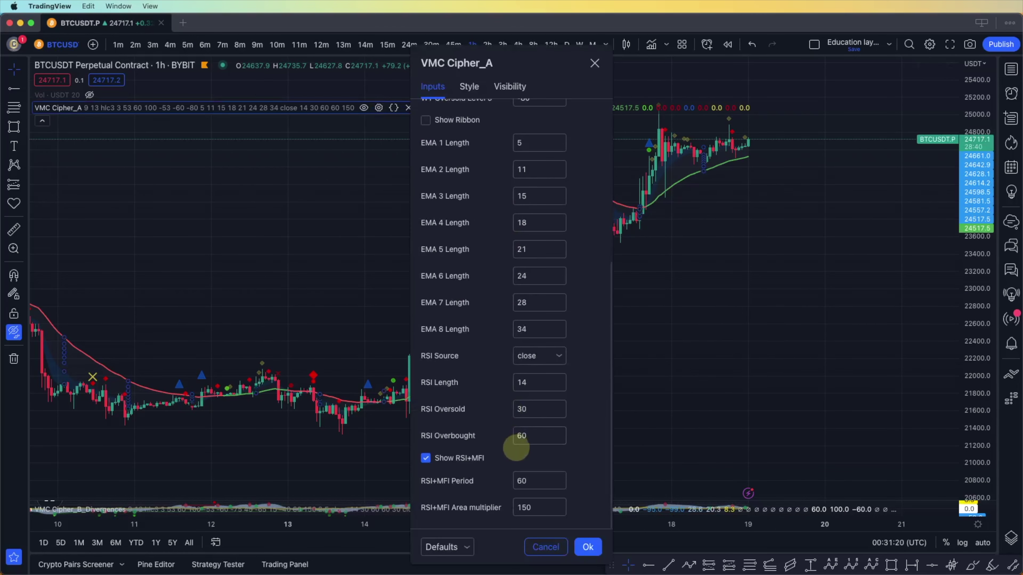
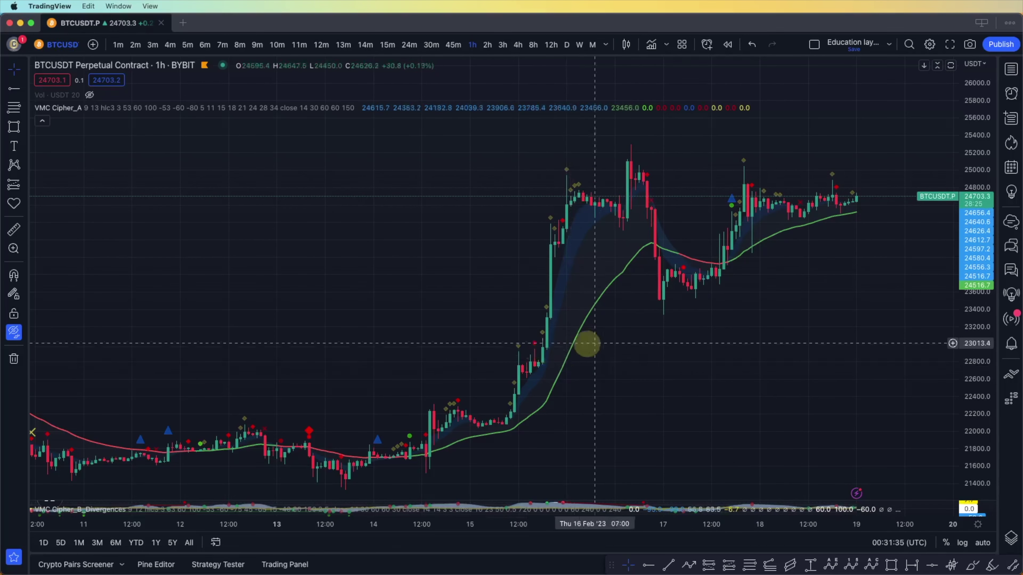
{"action": "left_click_drag", "start_coordinate": [217, 409], "coordinate": [383, 350]}
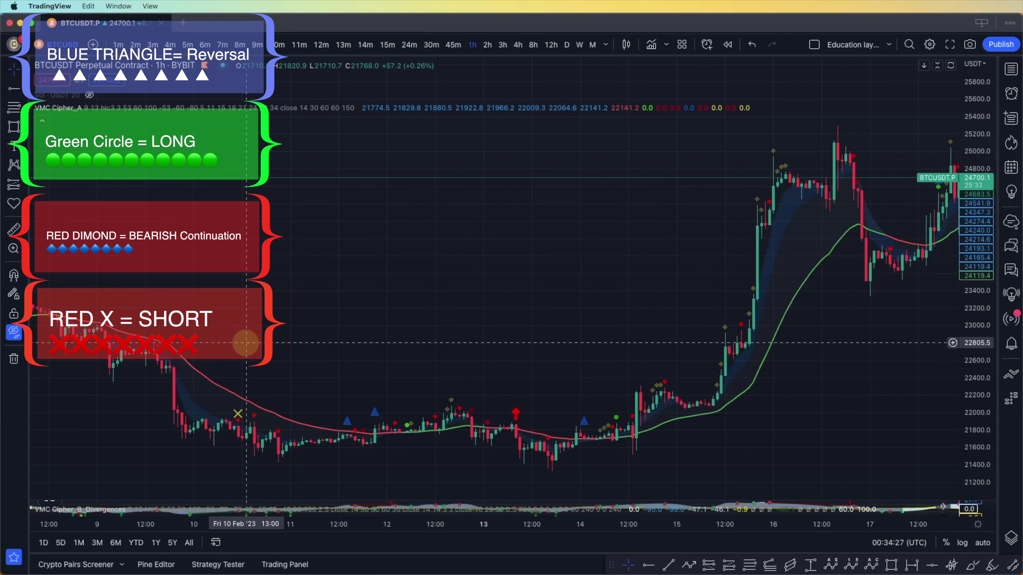
{"action": "left_click_drag", "start_coordinate": [246, 343], "coordinate": [300, 338]}
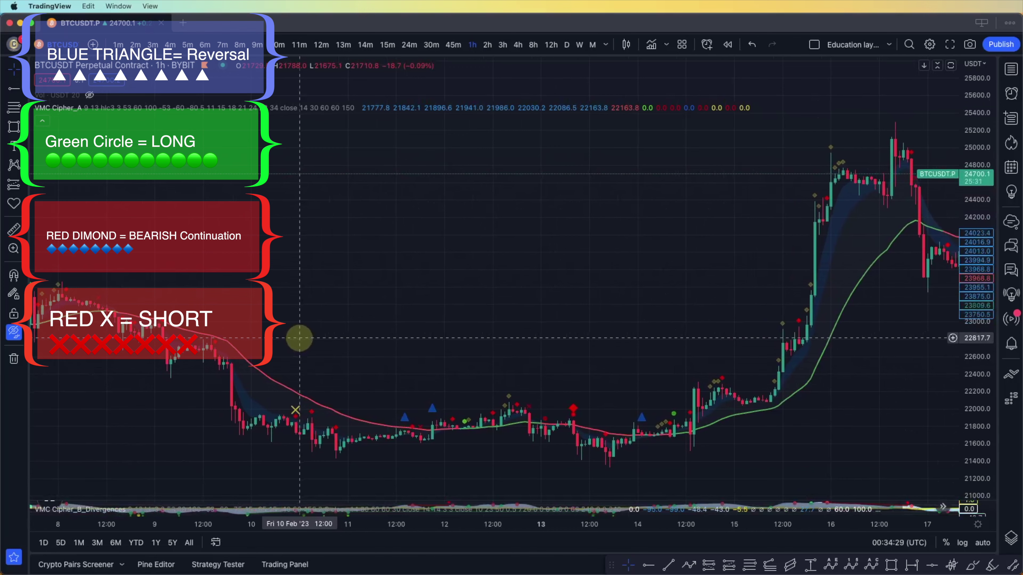
Mark the support zone from 10 to 15 February with a green-filled rectangle spanning about 21441.7 to 21619.1
{"action": "left_click_drag", "start_coordinate": [712, 469], "coordinate": [634, 448]}
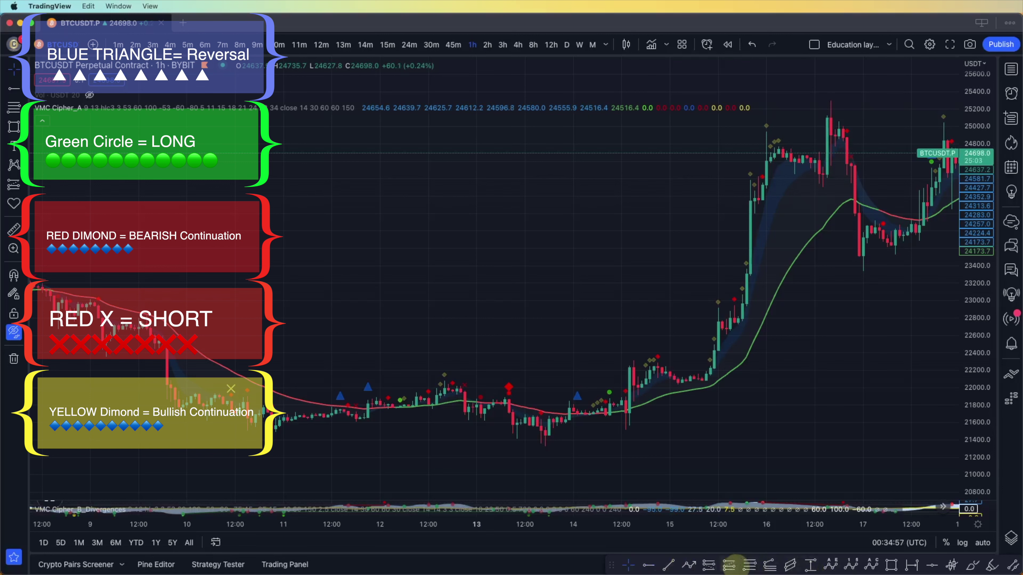
{"action": "left_click", "coordinate": [891, 565]}
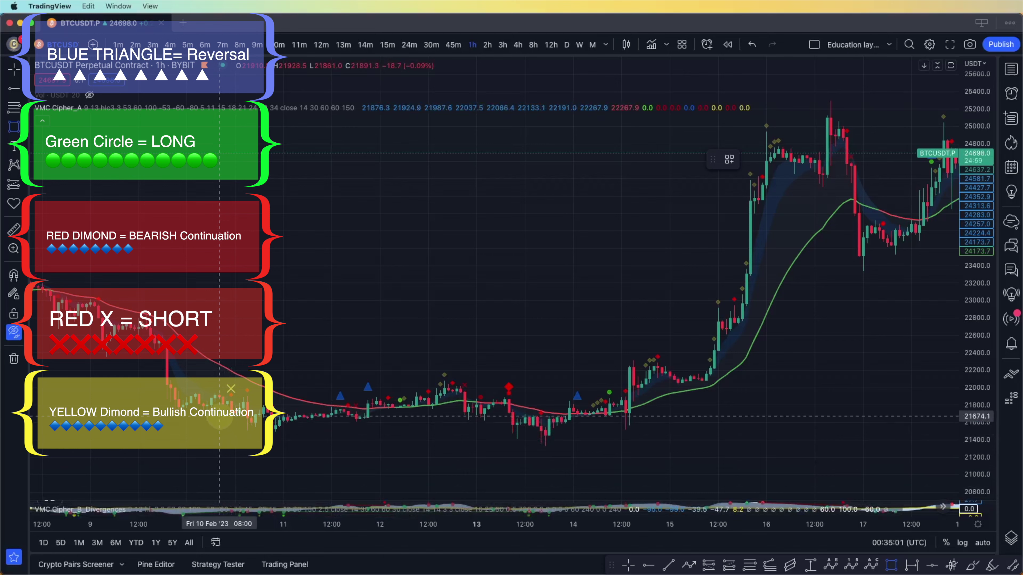
{"action": "mouse_move", "coordinate": [220, 417]}
{"action": "left_mouse_down"}
{"action": "mouse_move", "coordinate": [309, 446]}
{"action": "mouse_move", "coordinate": [406, 459]}
{"action": "mouse_move", "coordinate": [338, 430]}
{"action": "mouse_move", "coordinate": [337, 414]}
{"action": "mouse_move", "coordinate": [735, 461]}
{"action": "mouse_move", "coordinate": [701, 457]}
{"action": "left_mouse_up"}
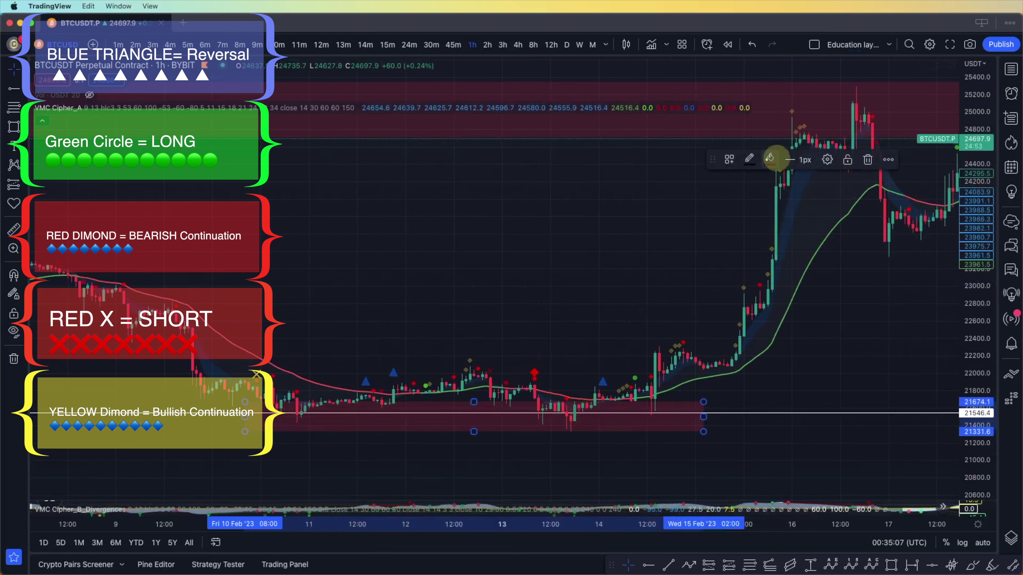
{"action": "left_click", "coordinate": [770, 158]}
{"action": "left_click", "coordinate": [808, 195]}
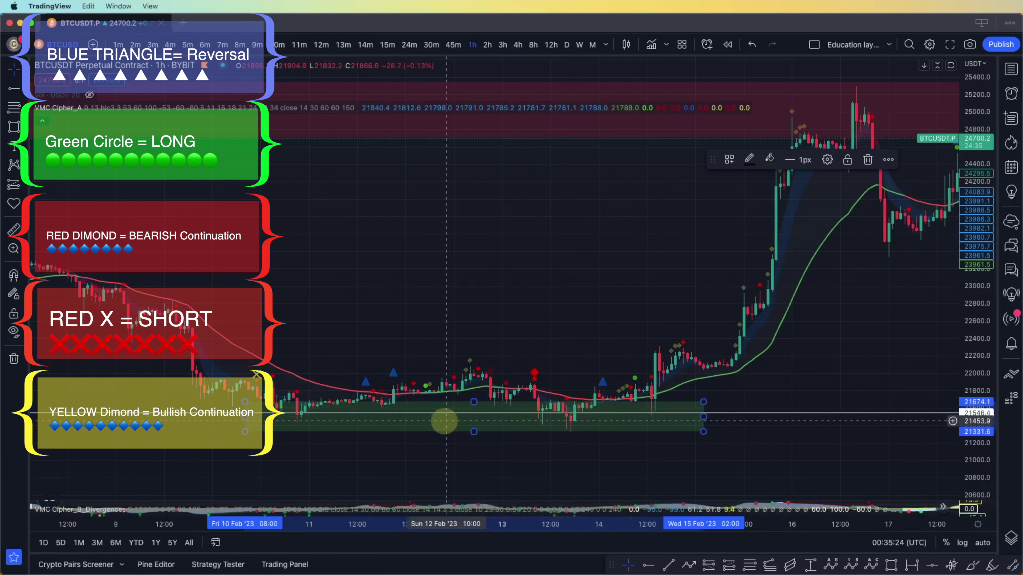
{"action": "left_click_drag", "start_coordinate": [473, 402], "coordinate": [473, 422]}
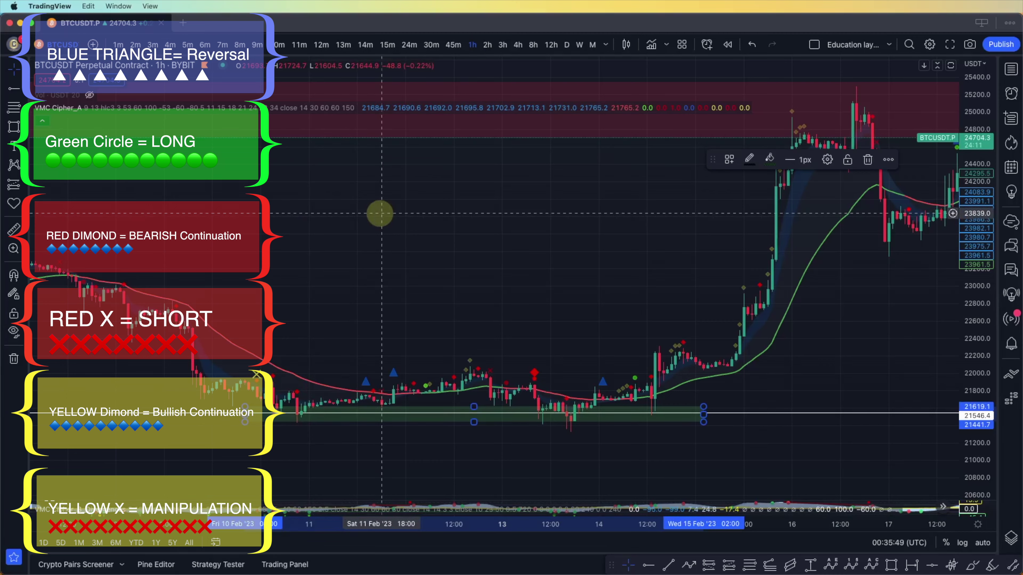
Draw a steep upward path arrow starting just below the blue triangle at 14 February, above the green support zone
{"action": "left_click_drag", "start_coordinate": [673, 213], "coordinate": [354, 205]}
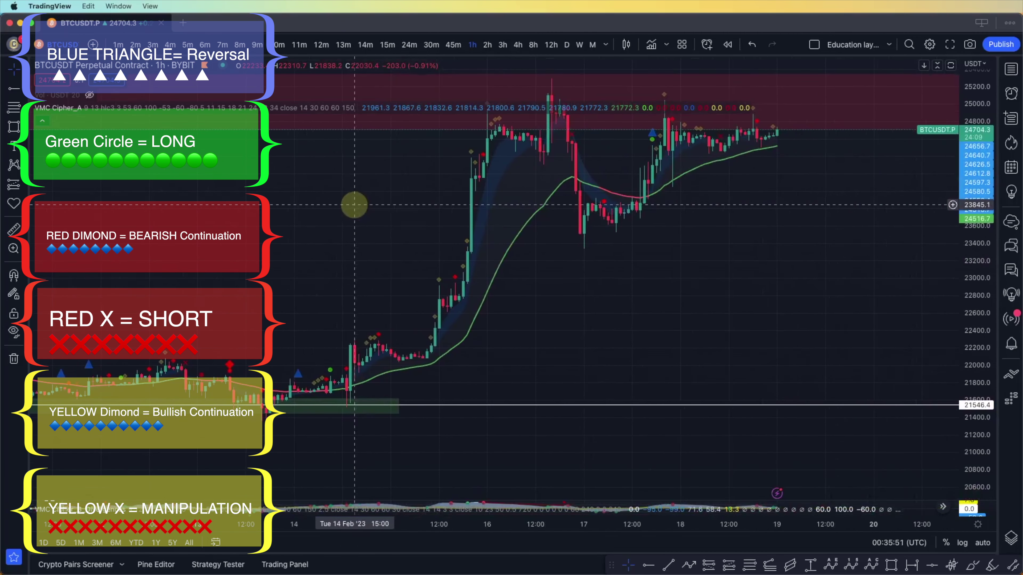
{"action": "left_click_drag", "start_coordinate": [644, 326], "coordinate": [845, 201]}
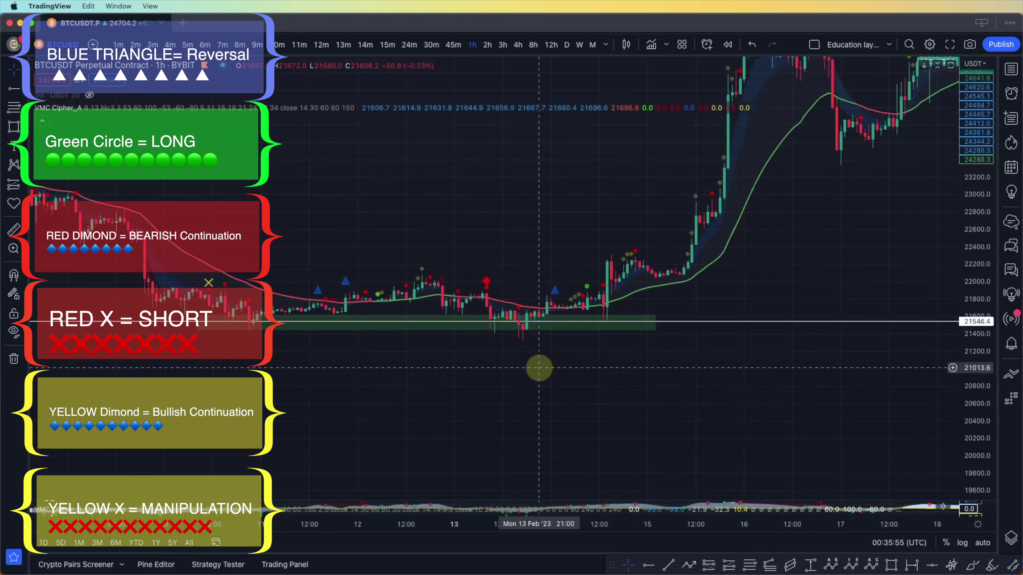
{"action": "left_click_drag", "start_coordinate": [488, 409], "coordinate": [433, 419]}
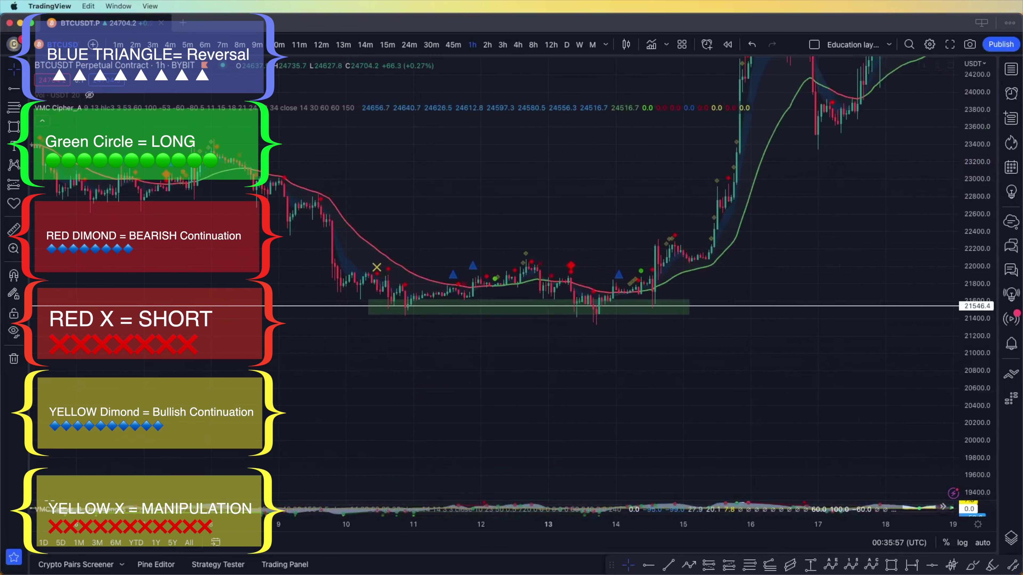
{"action": "left_click", "coordinate": [688, 566]}
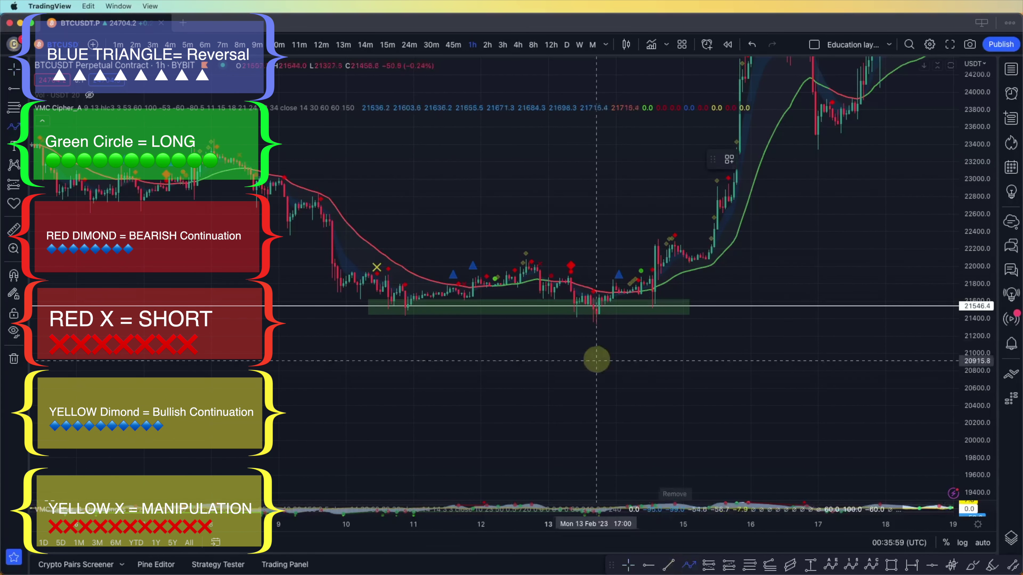
{"action": "left_click", "coordinate": [618, 266]}
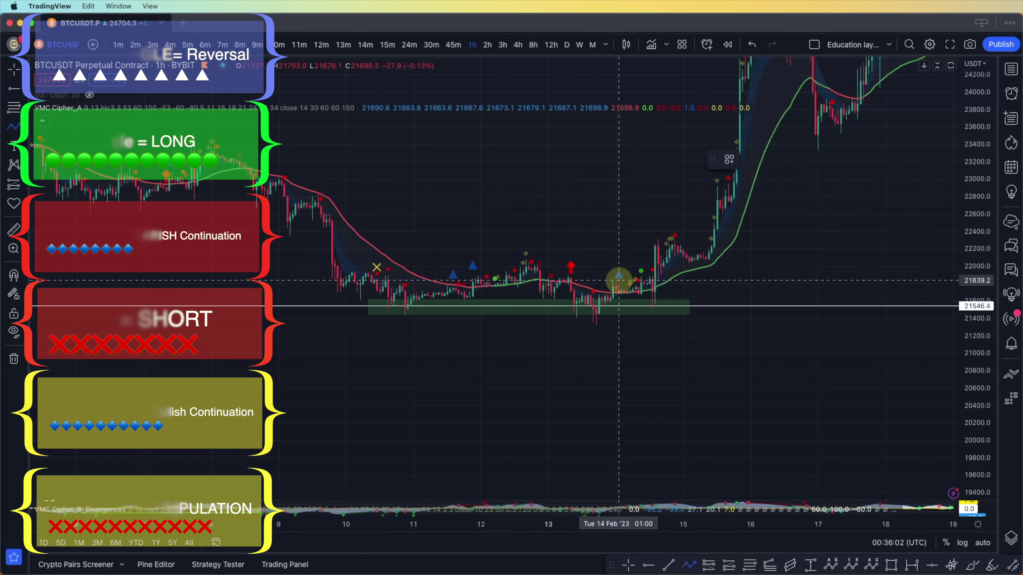
{"action": "left_click", "coordinate": [623, 294]}
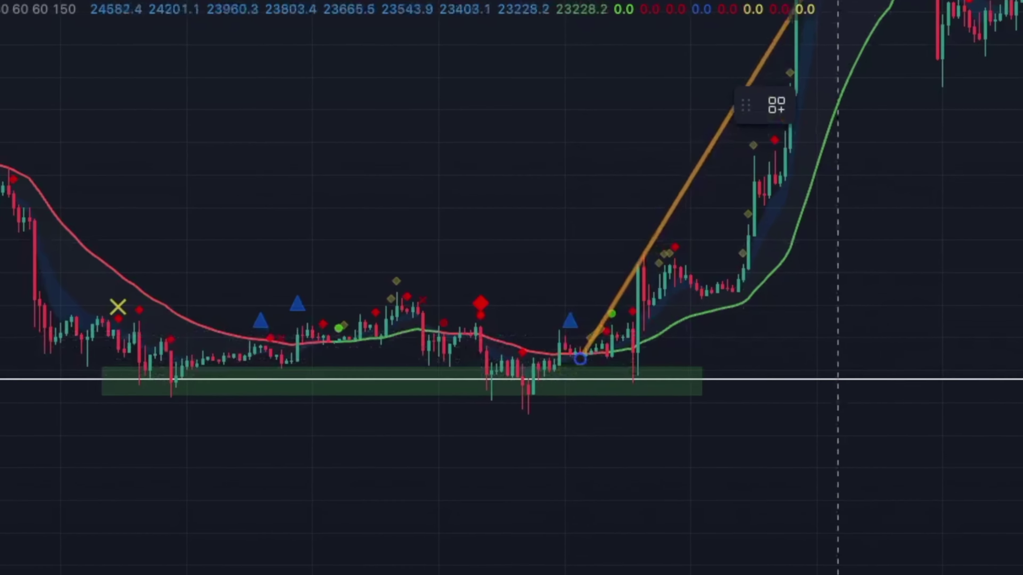
{"action": "double_click", "coordinate": [716, 116]}
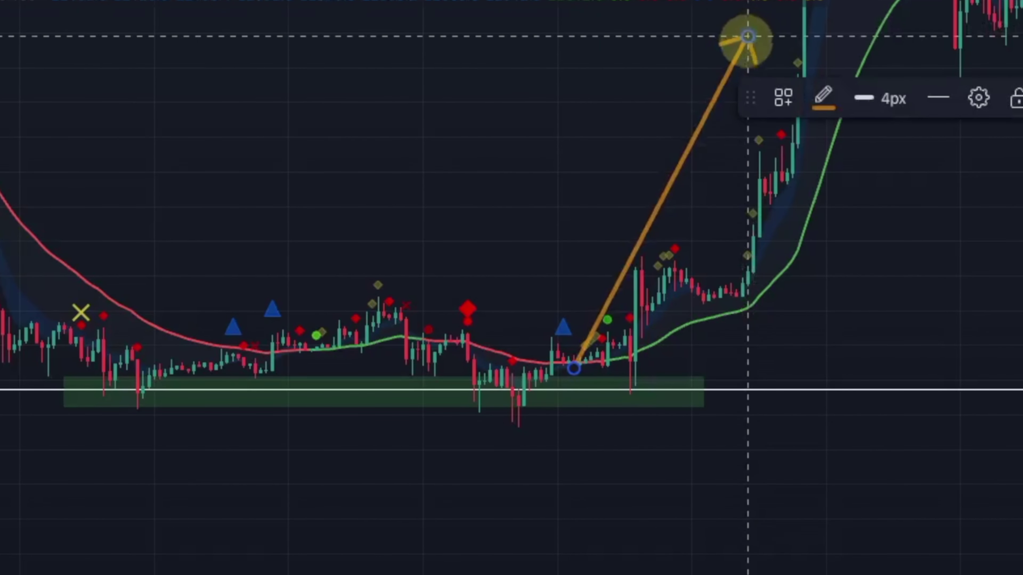
Draw a long downward path arrow from about 24100 on 3 February to about 21700 on 10 February, ending at the support zone
{"action": "left_click_drag", "start_coordinate": [736, 571], "coordinate": [598, 534]}
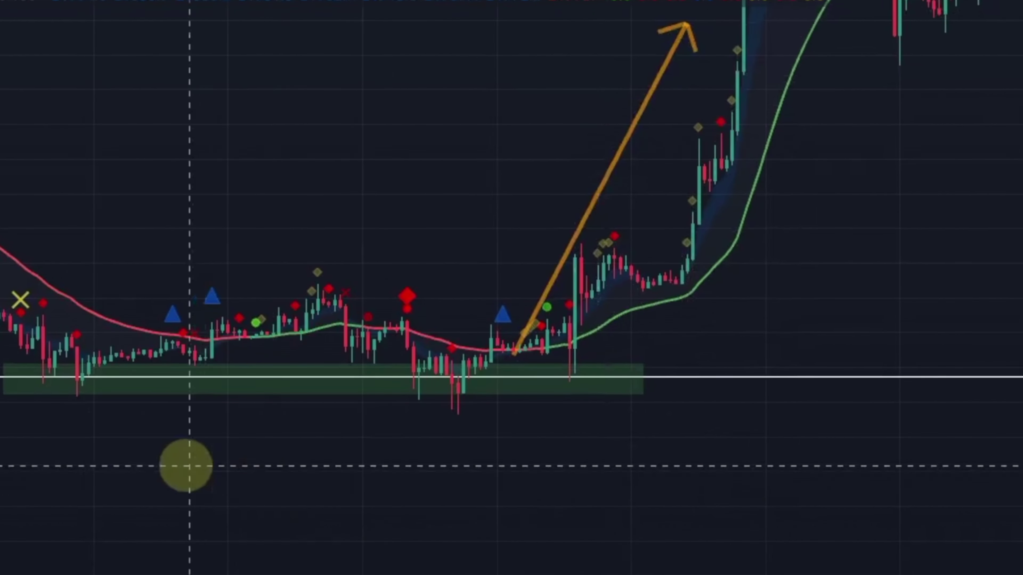
{"action": "left_click_drag", "start_coordinate": [187, 466], "coordinate": [484, 530]}
{"action": "scroll", "coordinate": [505, 421], "scroll_direction": "up", "scroll_amount": 5}
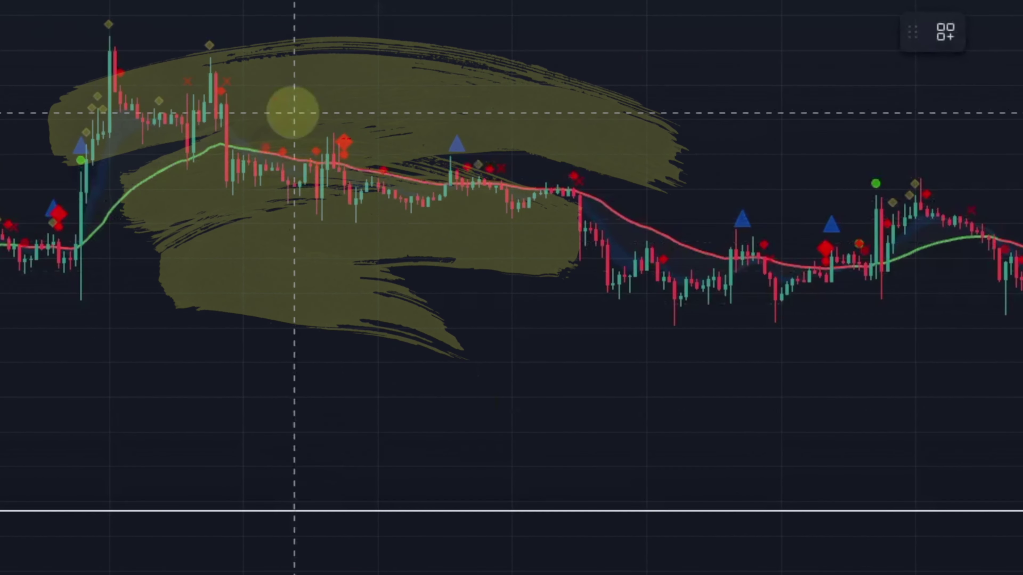
{"action": "left_click", "coordinate": [281, 66]}
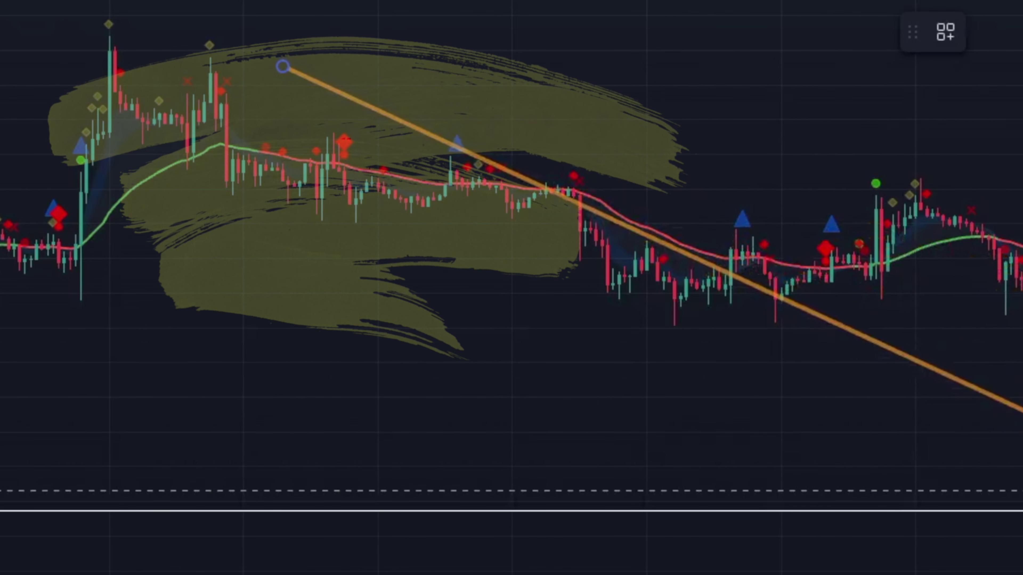
{"action": "left_click_drag", "start_coordinate": [452, 347], "coordinate": [593, 347]}
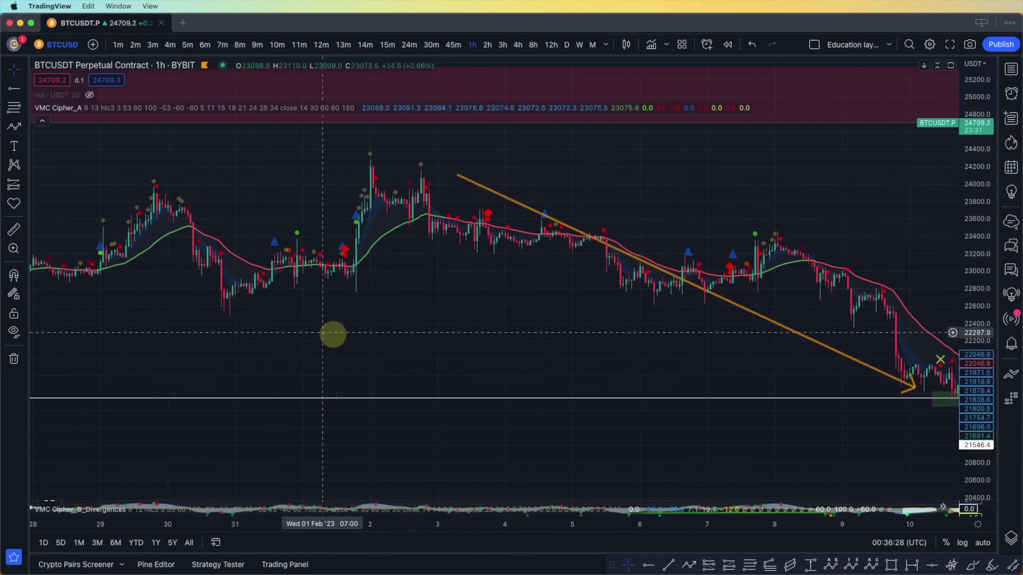
Draw an upward path arrow from below the candles at the start of February to about 24530 on 2 February
{"action": "left_click_drag", "start_coordinate": [304, 345], "coordinate": [389, 240]}
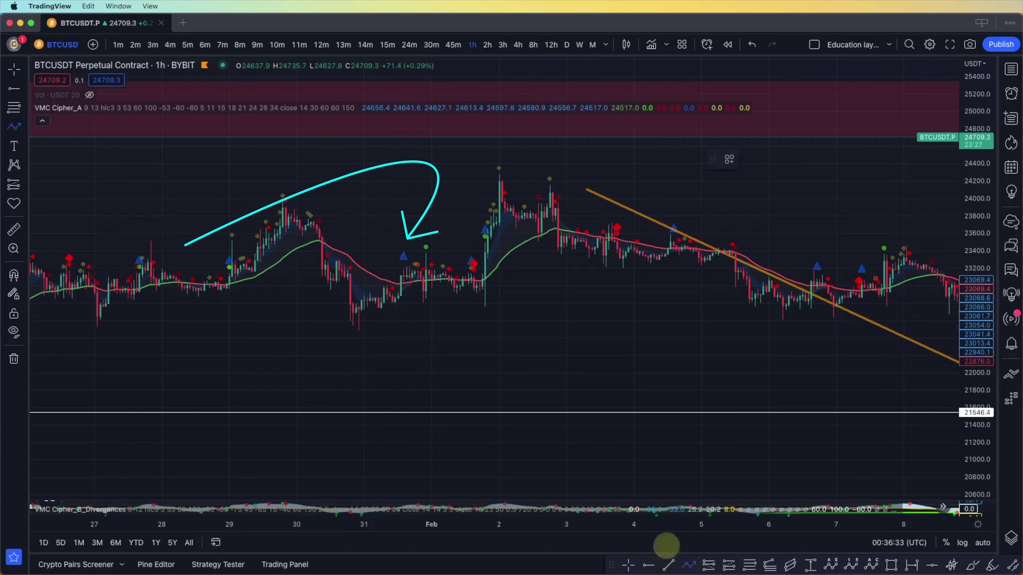
{"action": "mouse_move", "coordinate": [426, 310]}
{"action": "left_mouse_down"}
{"action": "mouse_move", "coordinate": [497, 217]}
{"action": "mouse_move", "coordinate": [527, 152]}
{"action": "left_mouse_up"}
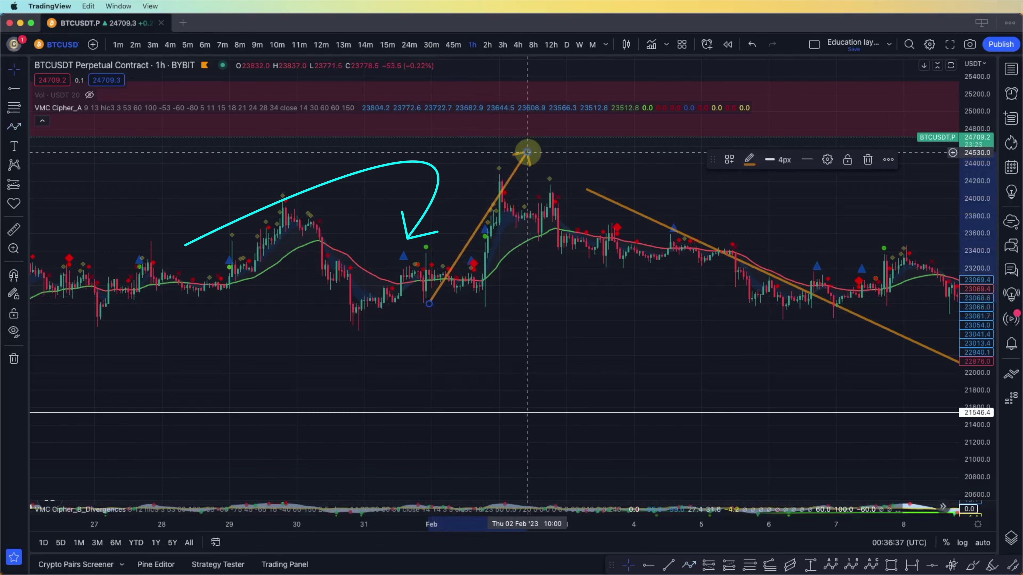
Examine the VMC Cipher_A signals on the January candles, especially the blue triangle and red diamond of 18 January near the 21546.4 line
{"action": "left_click_drag", "start_coordinate": [313, 338], "coordinate": [541, 349]}
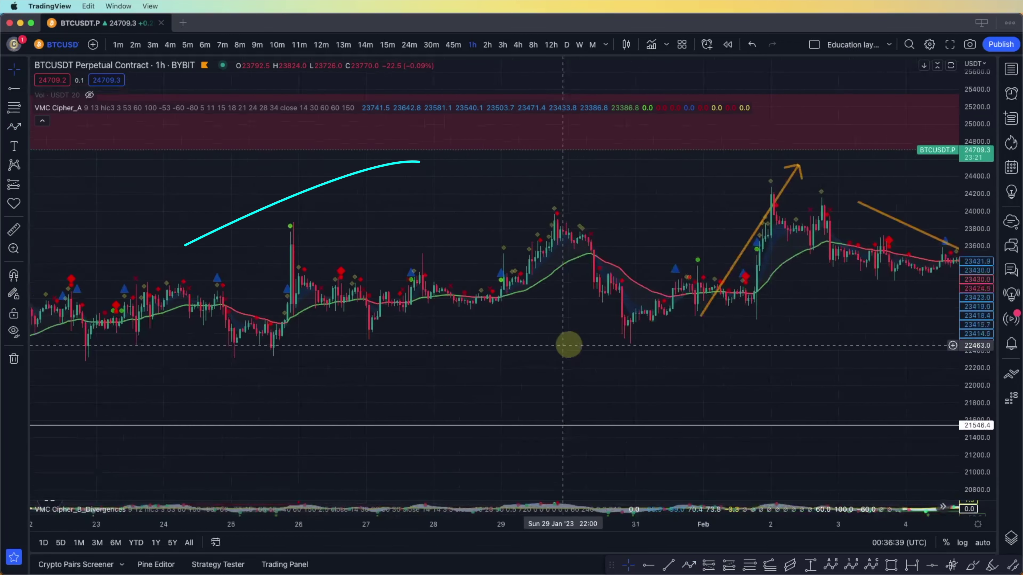
{"action": "left_click_drag", "start_coordinate": [129, 314], "coordinate": [427, 354]}
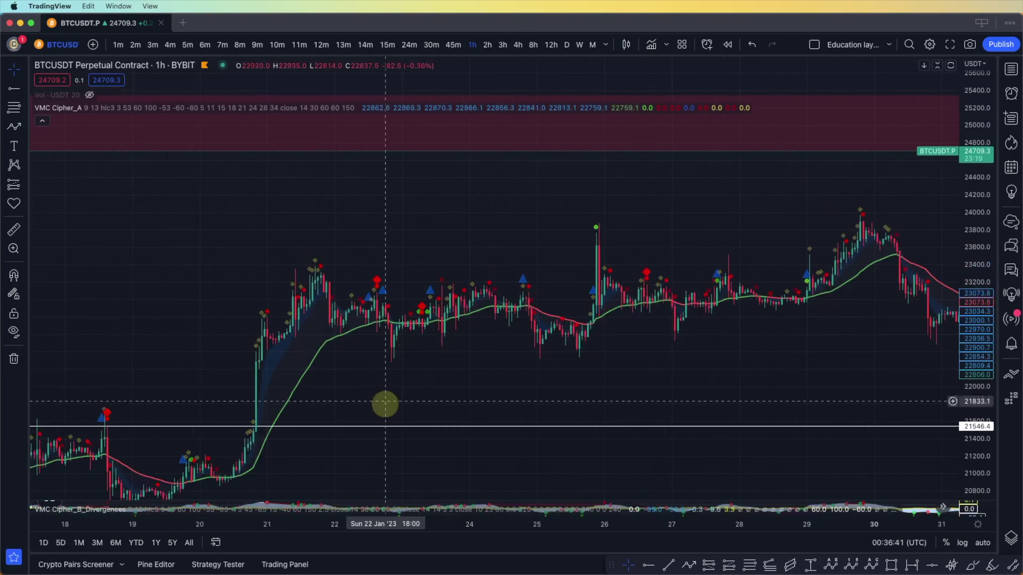
{"action": "left_click_drag", "start_coordinate": [382, 393], "coordinate": [555, 270]}
{"action": "left_click_drag", "start_coordinate": [306, 282], "coordinate": [357, 242]}
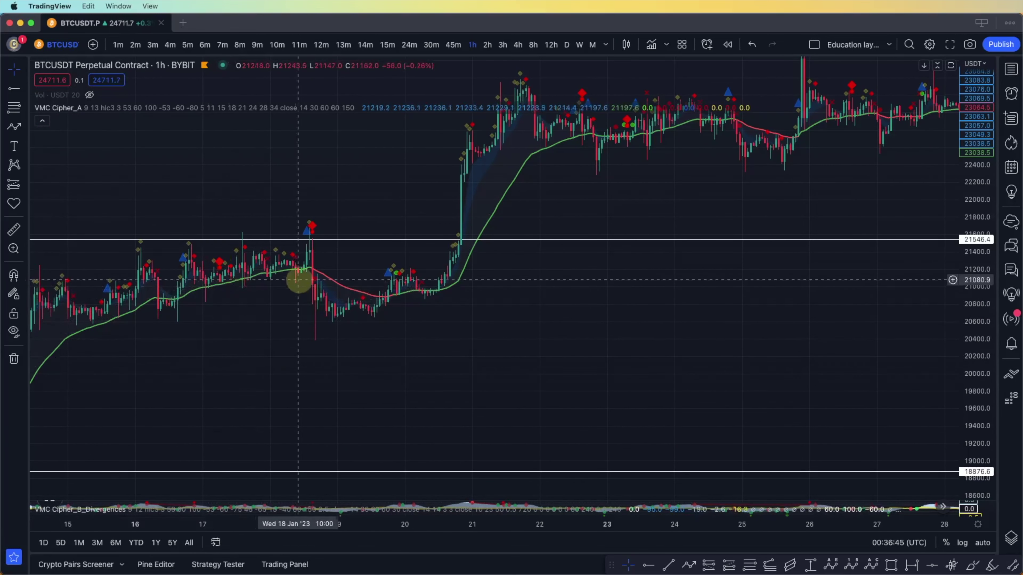
{"action": "key", "text": "alt+h"}
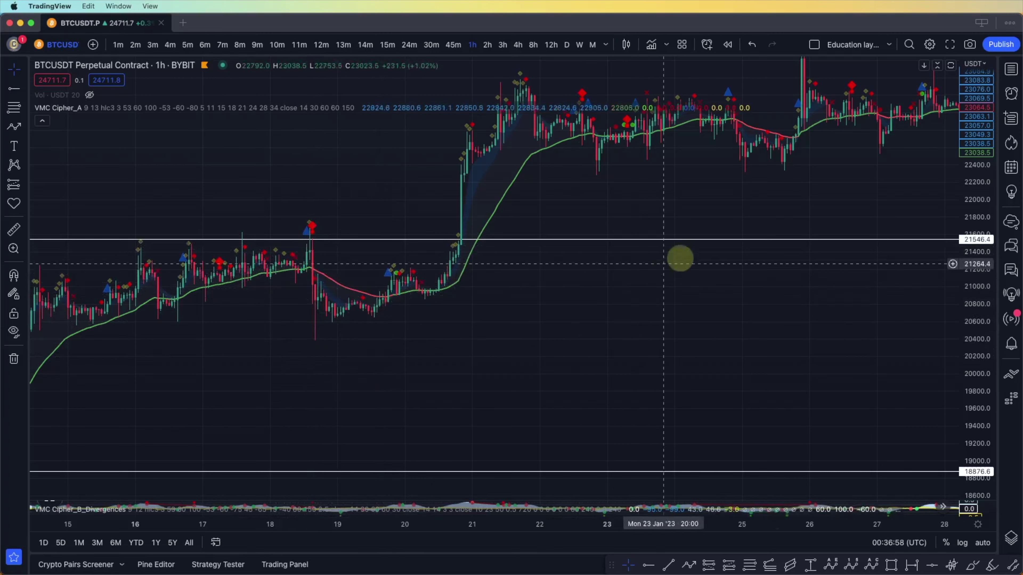
{"action": "key", "text": "alt+h"}
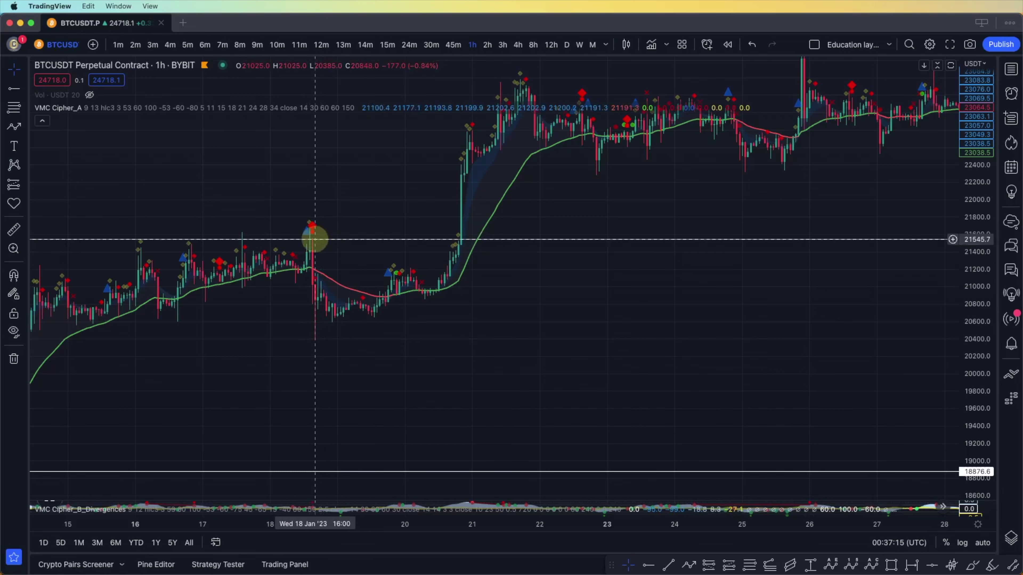
{"action": "left_click", "coordinate": [315, 239]}
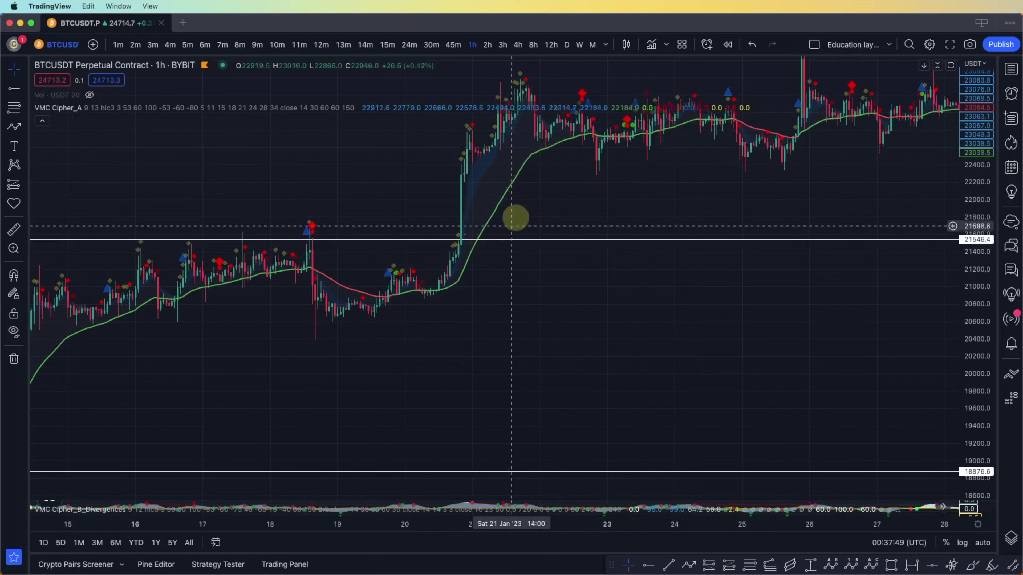
{"action": "left_click_drag", "start_coordinate": [625, 160], "coordinate": [577, 238]}
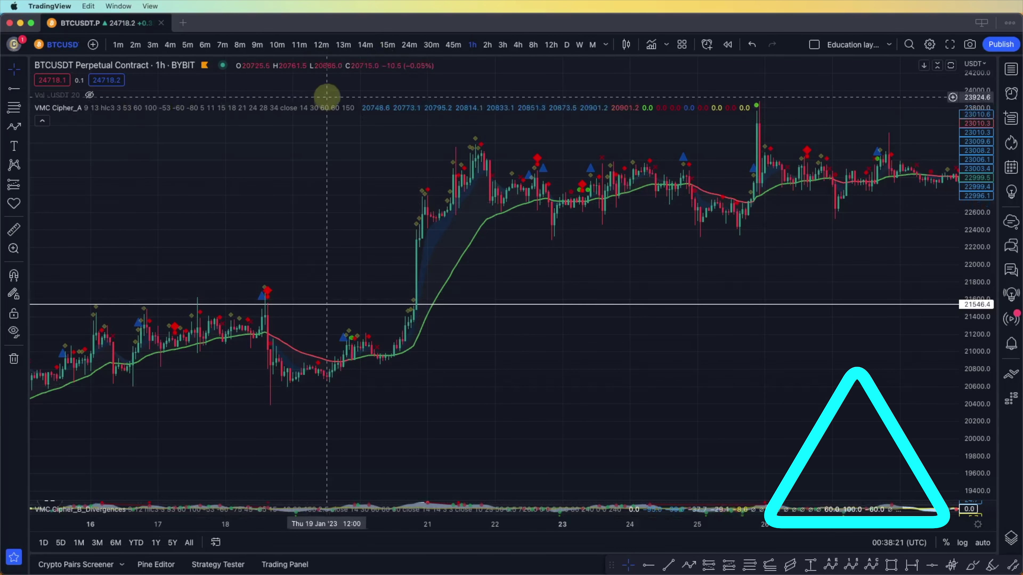
Hide VMC Cipher_A and maximize the VMC Cipher_B_Divergences pane to fill the chart area
{"action": "left_click", "coordinate": [363, 107]}
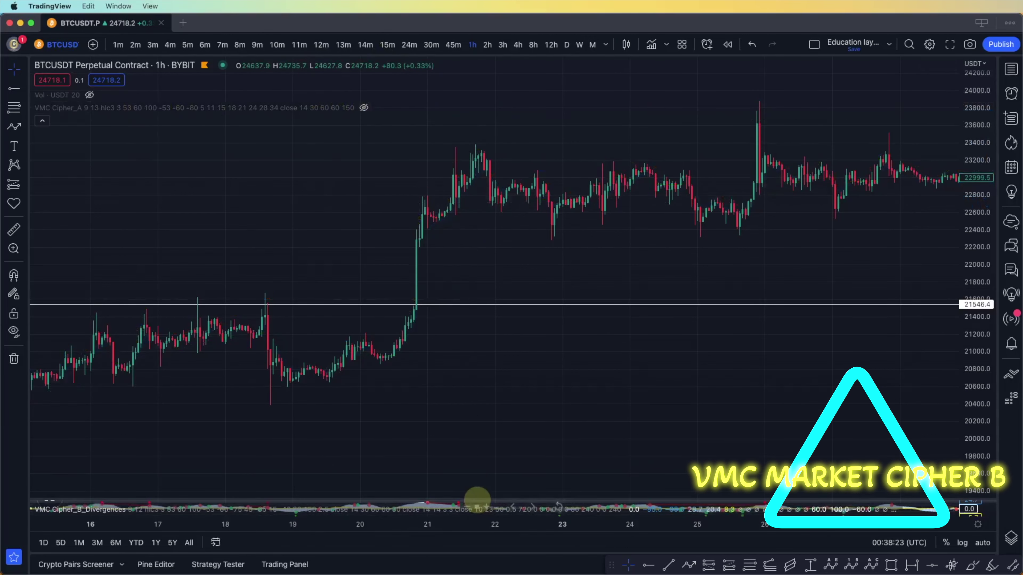
{"action": "left_click_drag", "start_coordinate": [478, 499], "coordinate": [504, 308]}
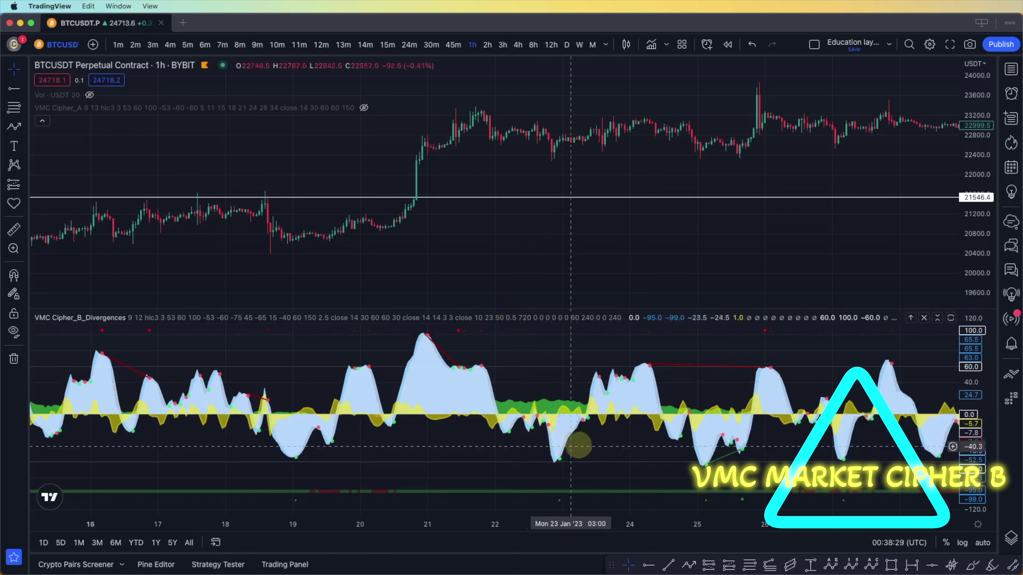
{"action": "left_click", "coordinate": [950, 318]}
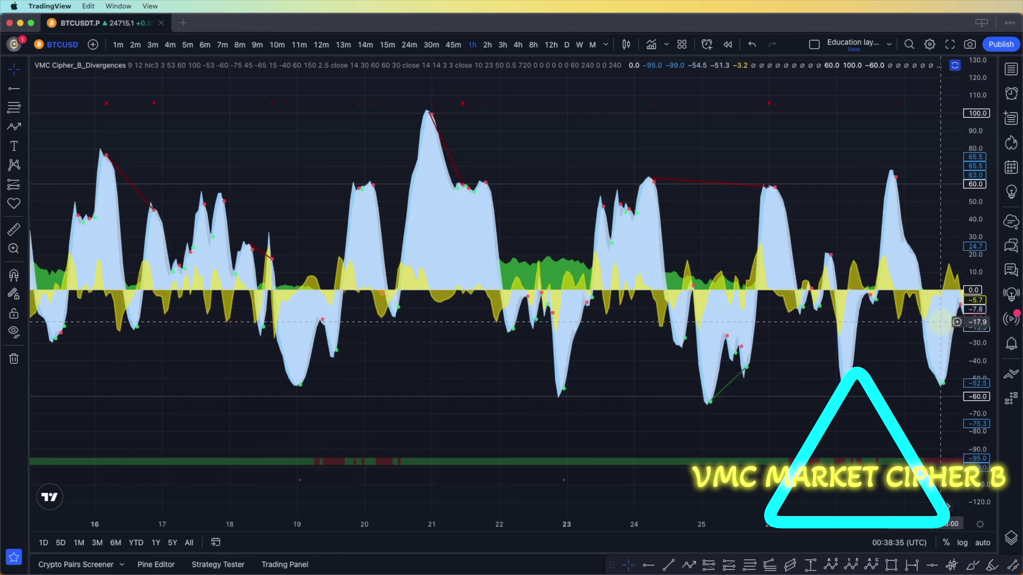
Review the WaveTrend, divergence, MFI, RSI and Schaff inputs and the style colors in the VMC Cipher_B_Divergences settings
{"action": "mouse_move", "coordinate": [697, 62]}
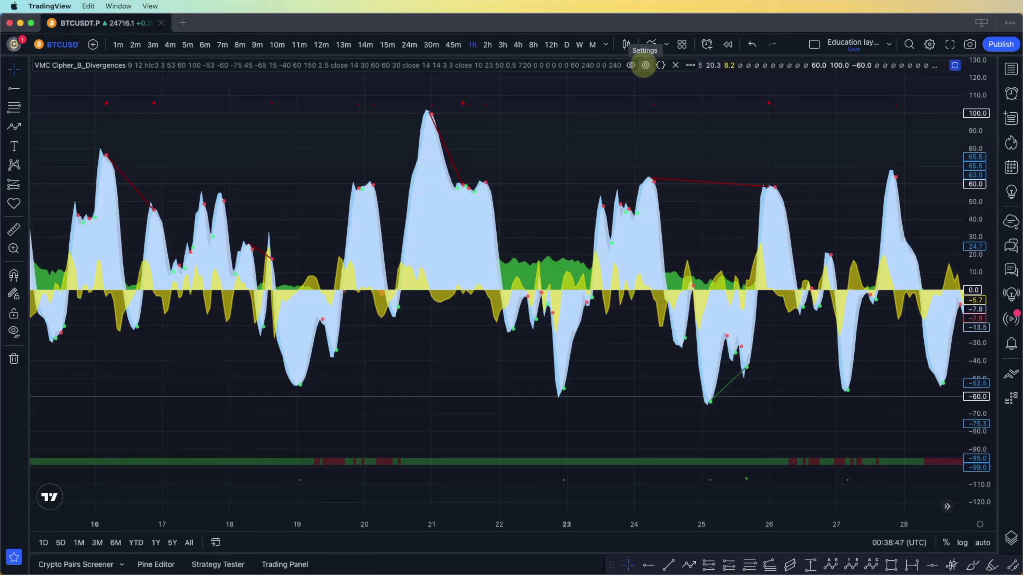
{"action": "left_click", "coordinate": [645, 65]}
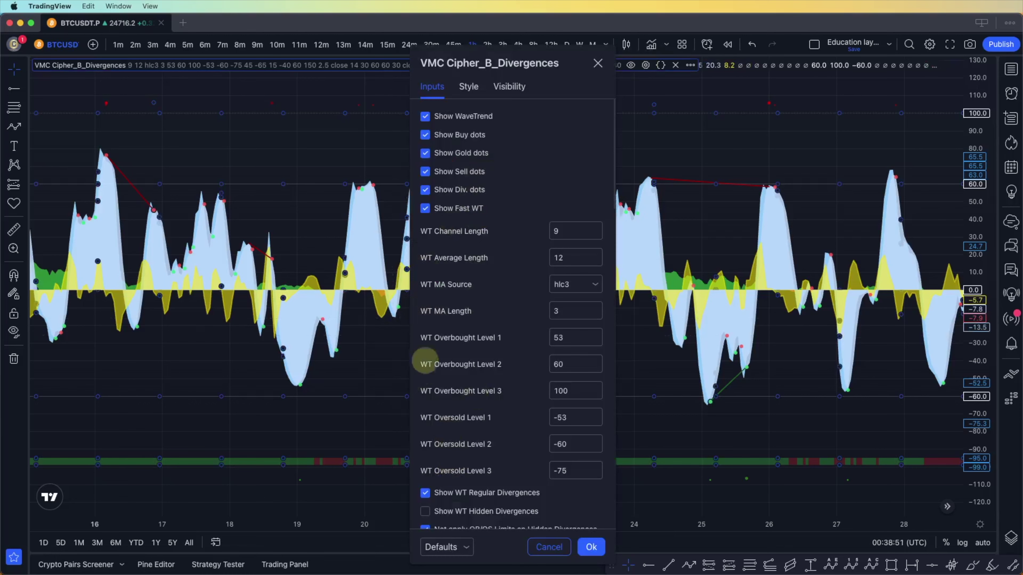
{"action": "scroll", "coordinate": [446, 348], "scroll_direction": "down", "scroll_amount": 3}
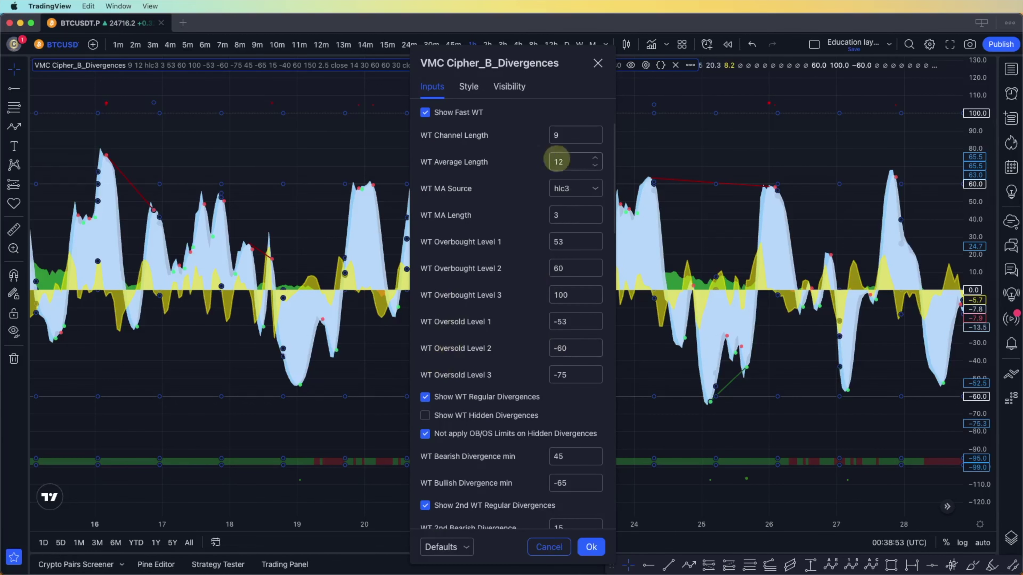
{"action": "scroll", "coordinate": [503, 225], "scroll_direction": "up", "scroll_amount": 3}
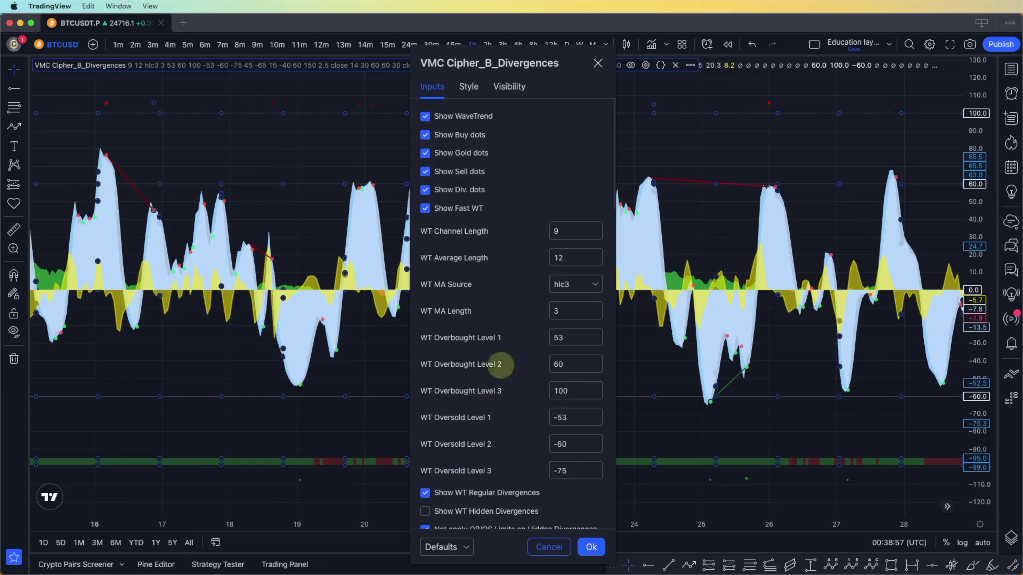
{"action": "scroll", "coordinate": [510, 288], "scroll_direction": "down", "scroll_amount": 5}
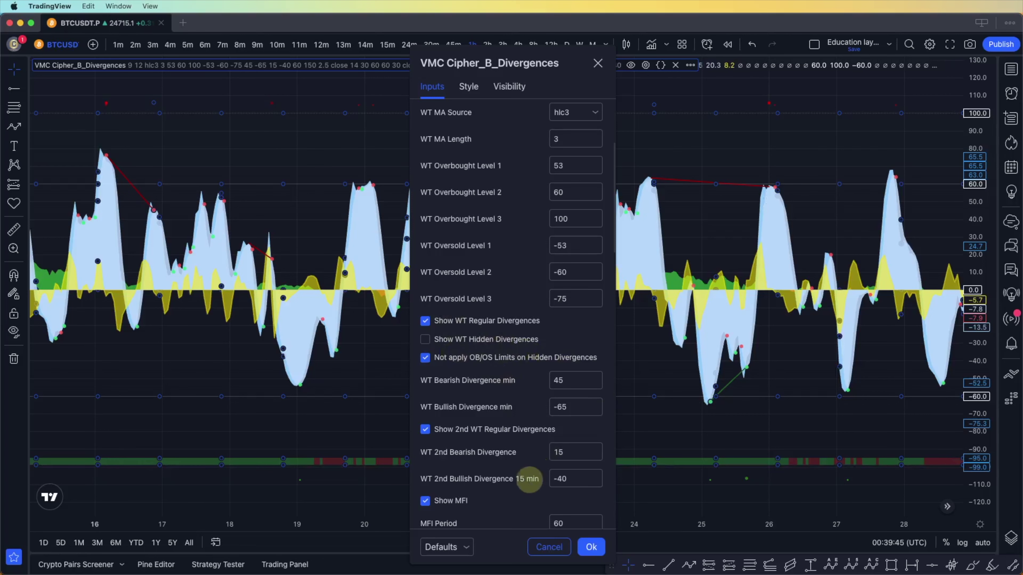
{"action": "scroll", "coordinate": [514, 497], "scroll_direction": "down", "scroll_amount": 1}
{"action": "scroll", "coordinate": [514, 496], "scroll_direction": "down", "scroll_amount": 10}
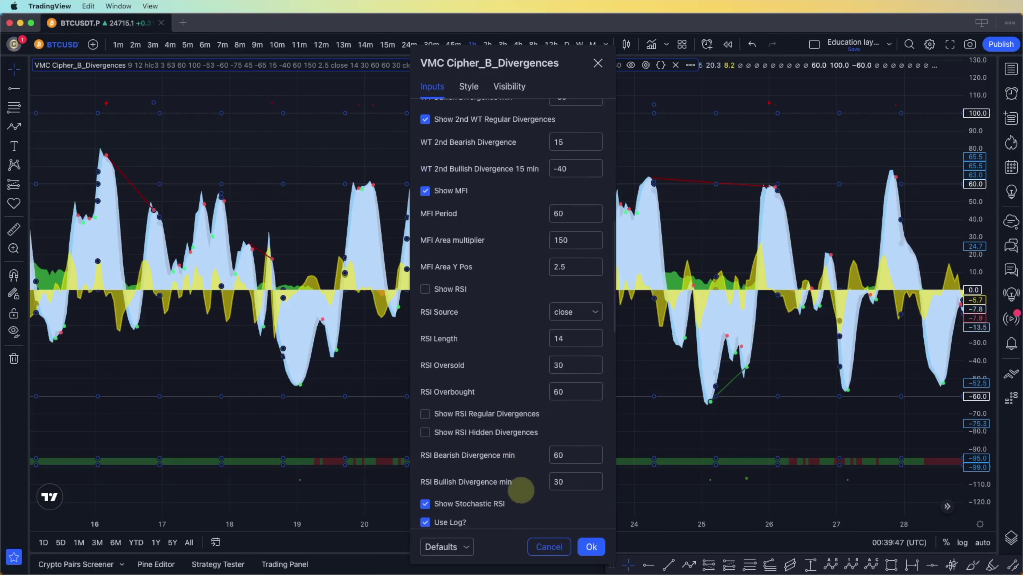
{"action": "scroll", "coordinate": [514, 512], "scroll_direction": "down", "scroll_amount": 5}
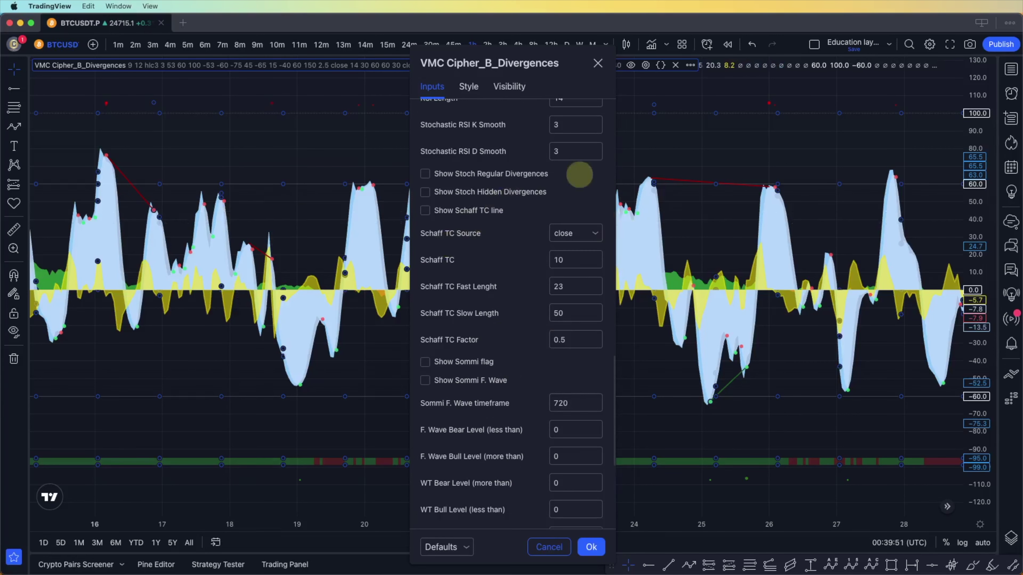
{"action": "scroll", "coordinate": [548, 222], "scroll_direction": "up", "scroll_amount": 5}
{"action": "scroll", "coordinate": [546, 236], "scroll_direction": "up", "scroll_amount": 5}
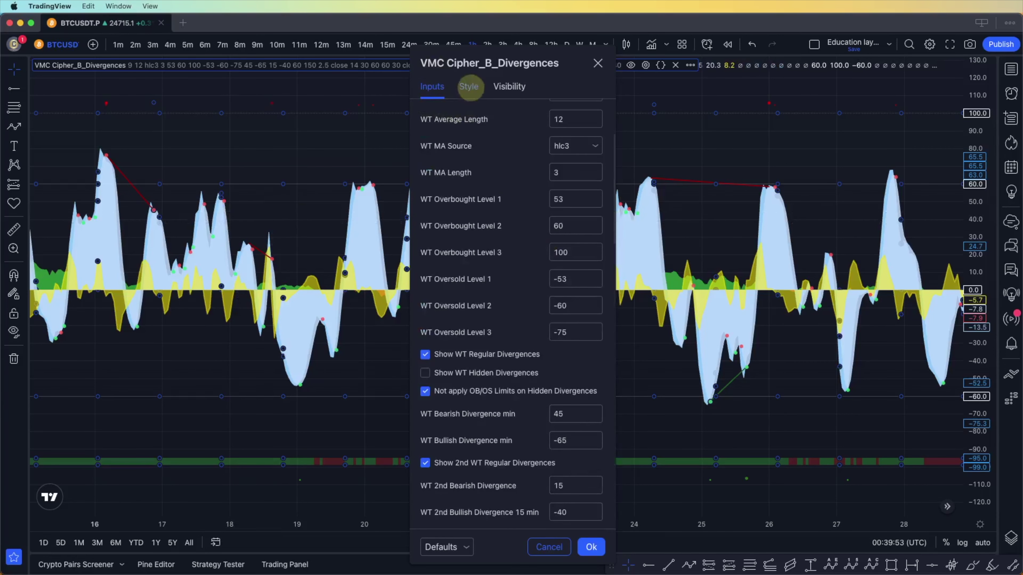
{"action": "left_click", "coordinate": [469, 86]}
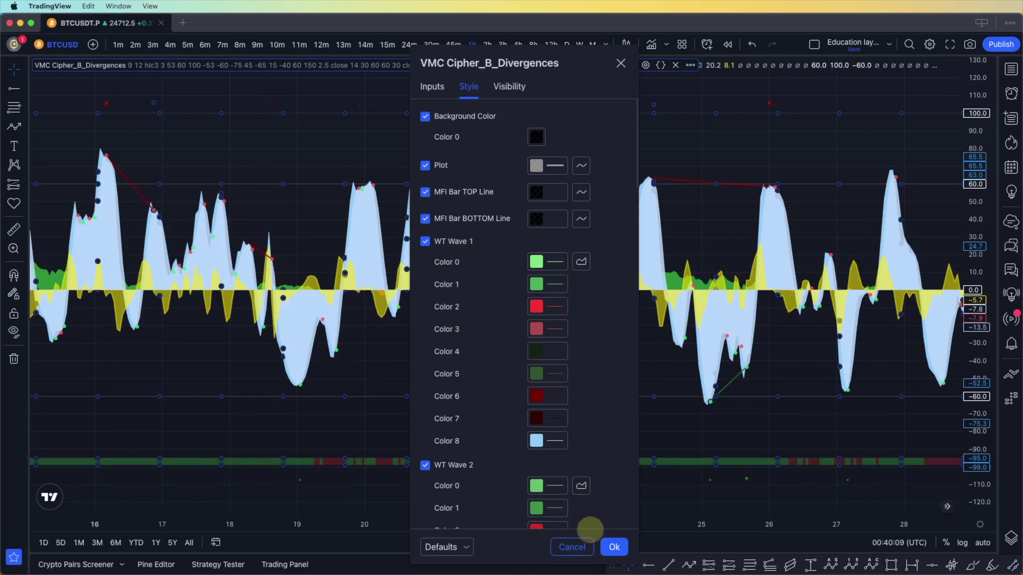
{"action": "left_click", "coordinate": [611, 547]}
Go to the early February waves of VMC Cipher_B_Divergences and restore the split view with the price candles
{"action": "left_click_drag", "start_coordinate": [641, 349], "coordinate": [68, 336]}
{"action": "left_click_drag", "start_coordinate": [646, 415], "coordinate": [137, 377]}
{"action": "left_click_drag", "start_coordinate": [829, 141], "coordinate": [772, 194]}
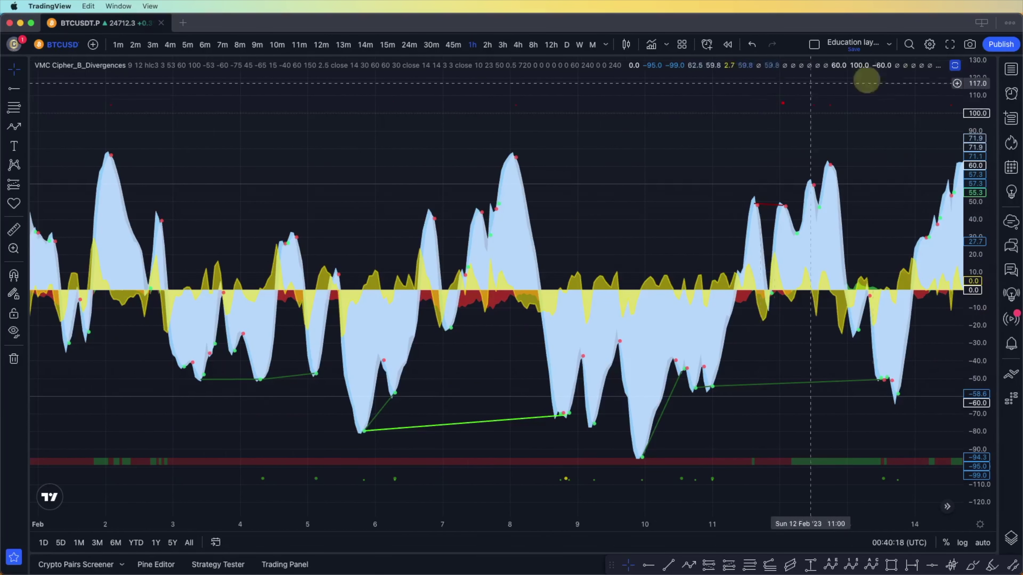
{"action": "left_click", "coordinate": [954, 65]}
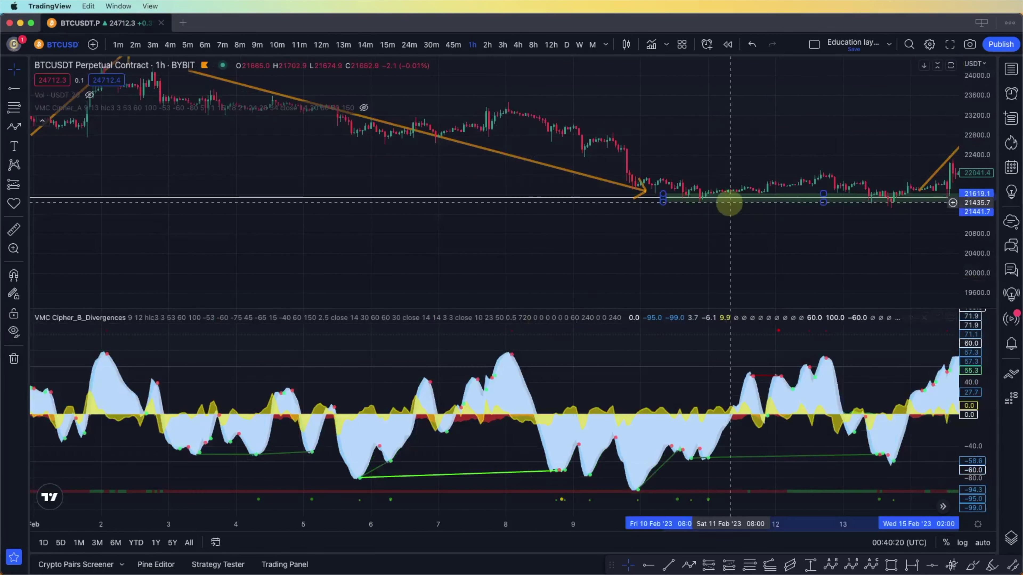
Switch the chart to the 2h timeframe and show the candles and Cipher B waves from 9 January to 17 February
{"action": "left_click", "coordinate": [727, 200]}
{"action": "left_click_drag", "start_coordinate": [441, 242], "coordinate": [607, 295]}
{"action": "left_click_drag", "start_coordinate": [308, 283], "coordinate": [486, 281]}
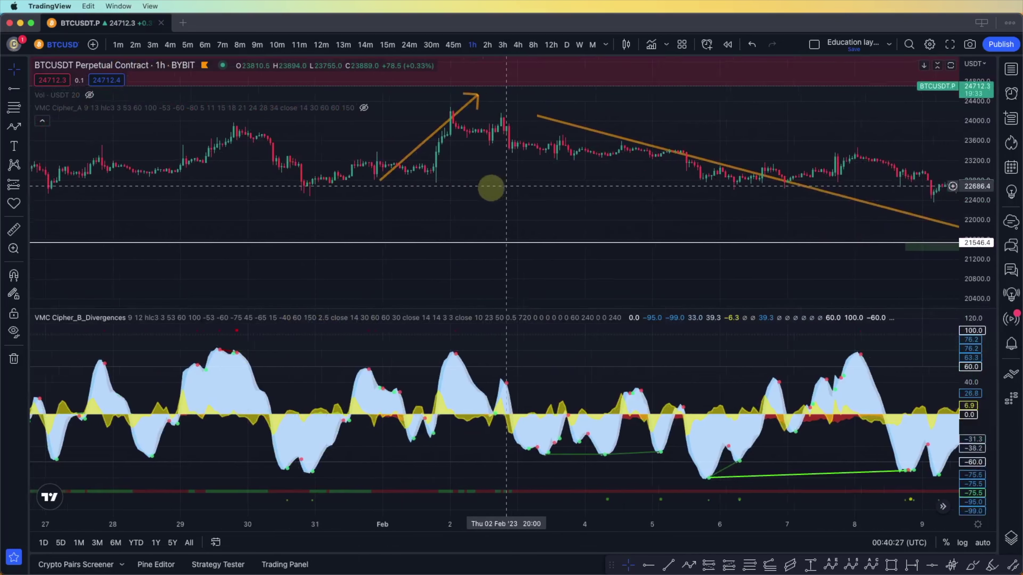
{"action": "scroll", "coordinate": [489, 187], "scroll_direction": "right", "scroll_amount": 3}
{"action": "scroll", "coordinate": [559, 236], "scroll_direction": "down", "scroll_amount": 3}
{"action": "left_click", "coordinate": [487, 45]}
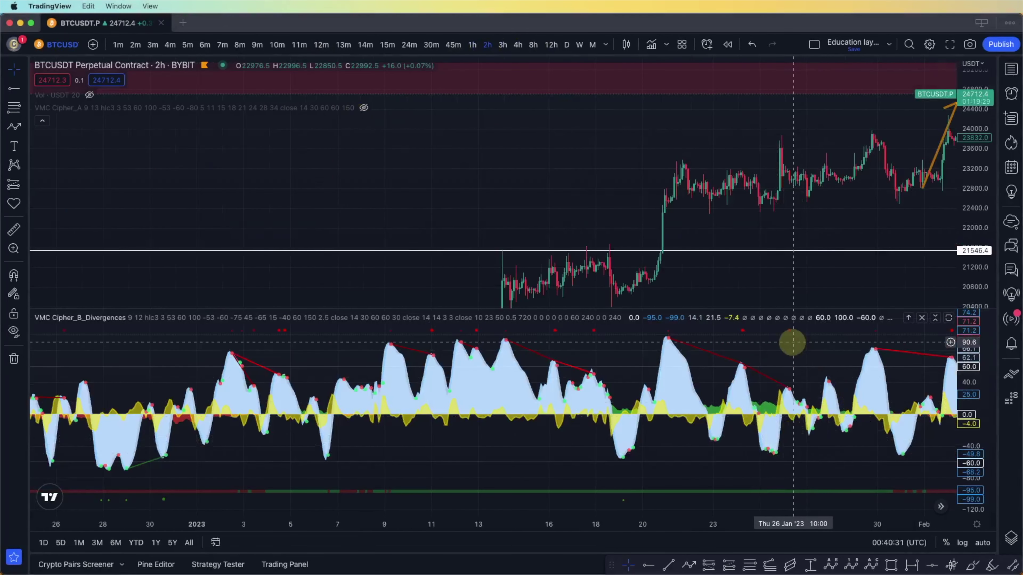
{"action": "left_click_drag", "start_coordinate": [800, 281], "coordinate": [446, 283]}
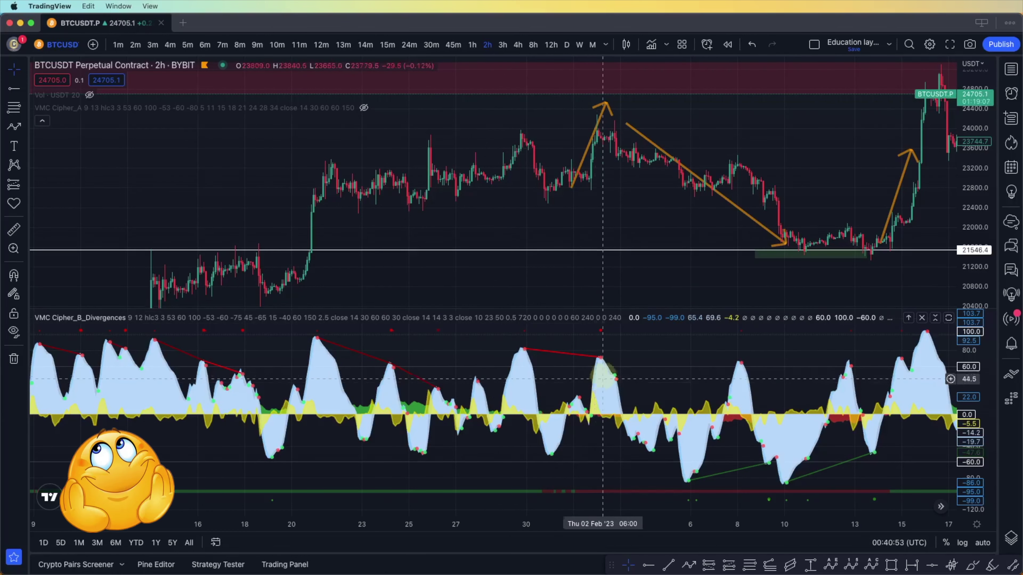
Delete the three orange path arrows from the price chart: the long downward one and both upward ones
{"action": "left_click", "coordinate": [743, 210]}
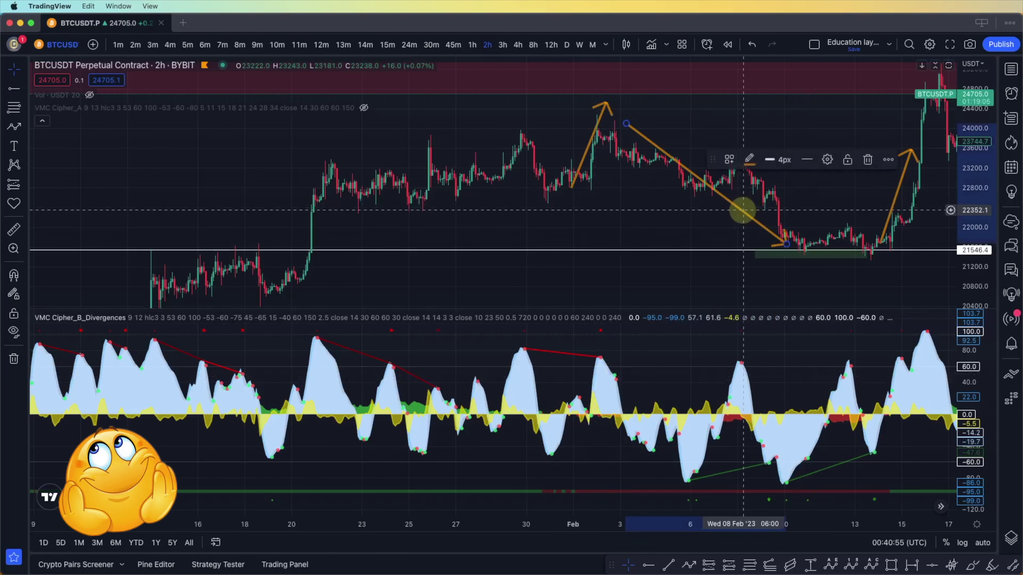
{"action": "key", "text": "Delete"}
{"action": "left_click", "coordinate": [606, 107]}
{"action": "key", "text": "Delete"}
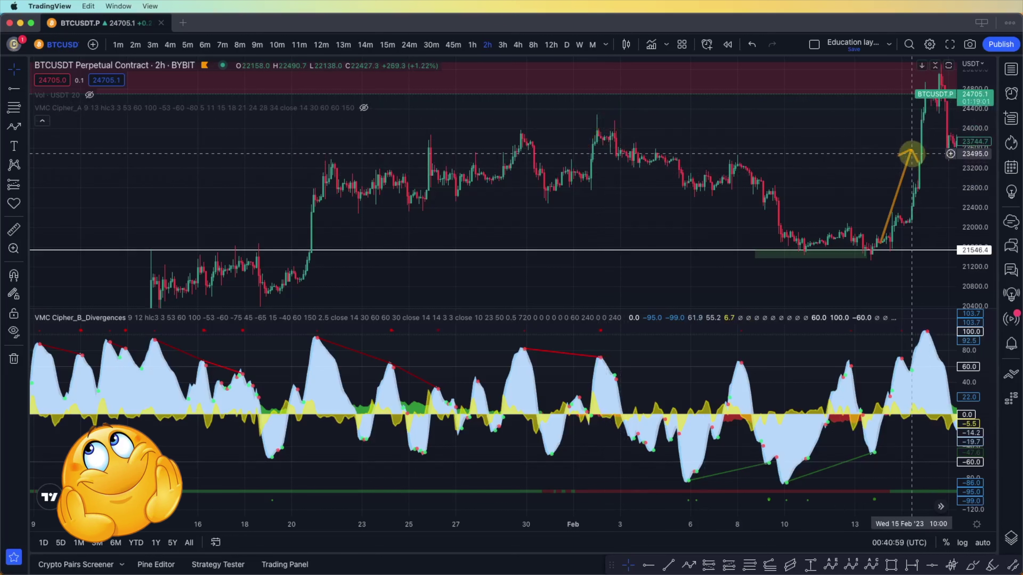
{"action": "left_click", "coordinate": [911, 153]}
{"action": "key", "text": "Delete"}
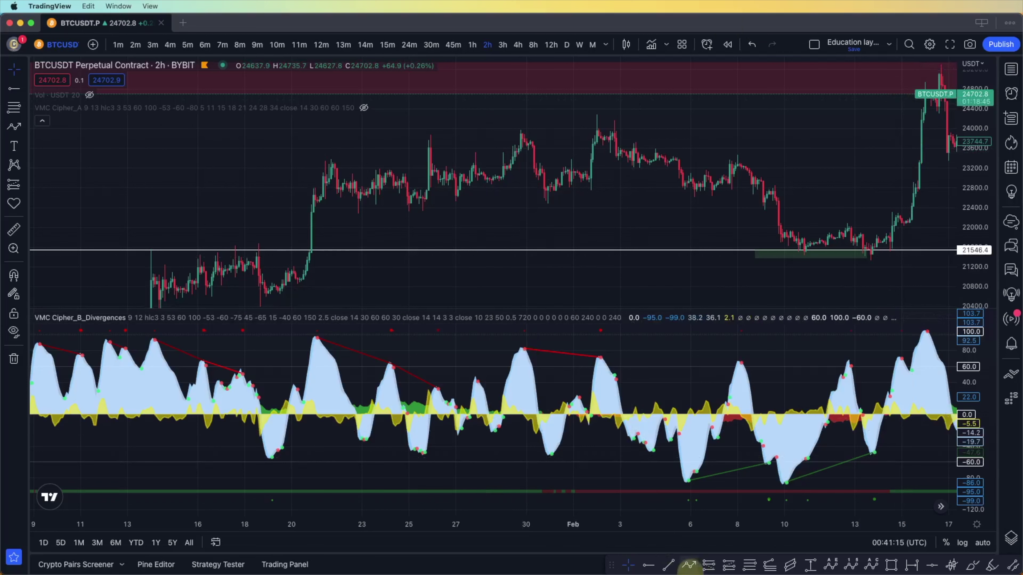
Draw an orange path arrow on the price chart through the 30 January and 2 February highs, ending near 22,350 on 8 February
{"action": "left_click", "coordinate": [689, 566]}
{"action": "left_click_drag", "start_coordinate": [493, 180], "coordinate": [521, 133]}
{"action": "left_click", "coordinate": [523, 129]}
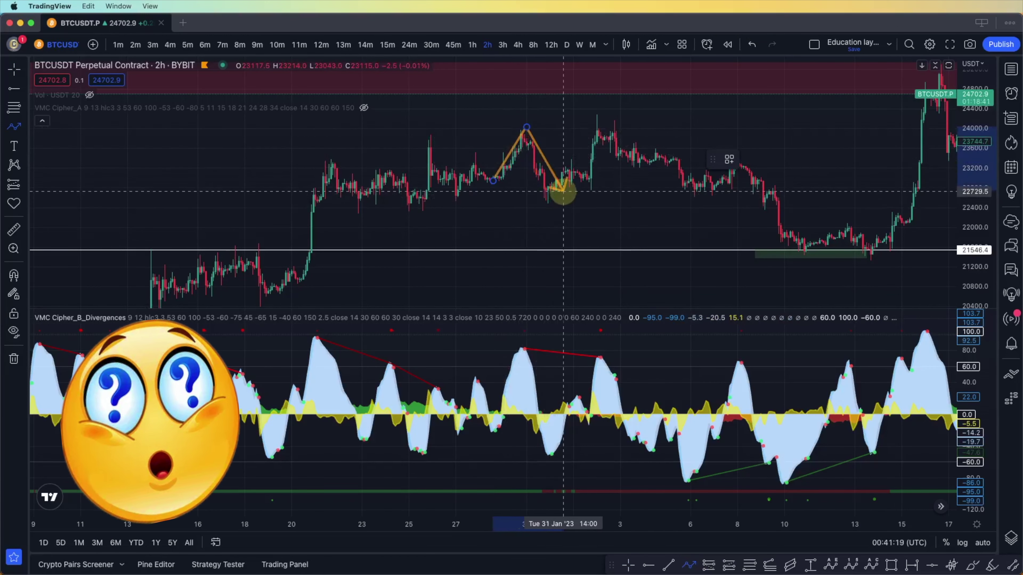
{"action": "left_click", "coordinate": [549, 197]}
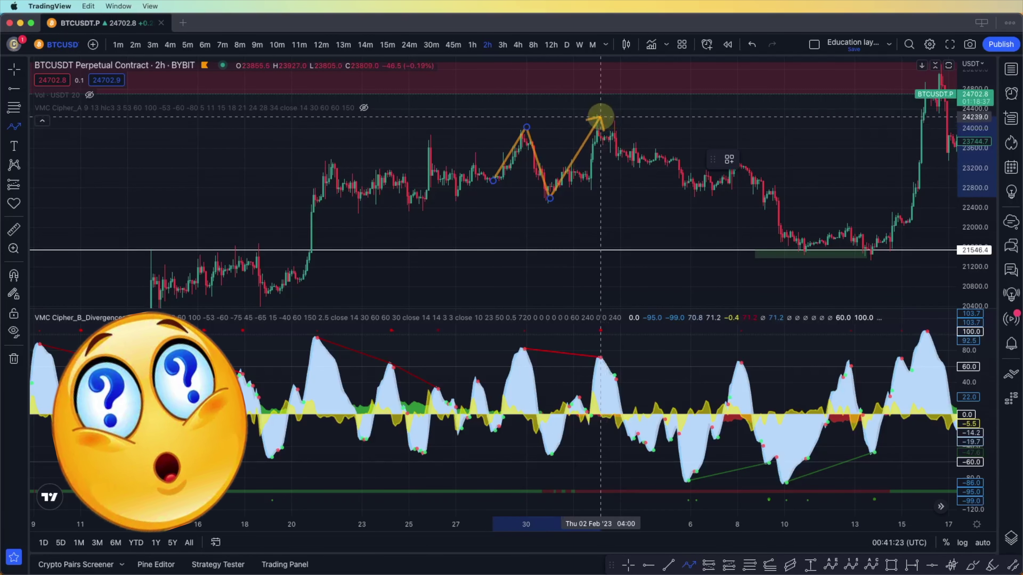
{"action": "left_click", "coordinate": [600, 117]}
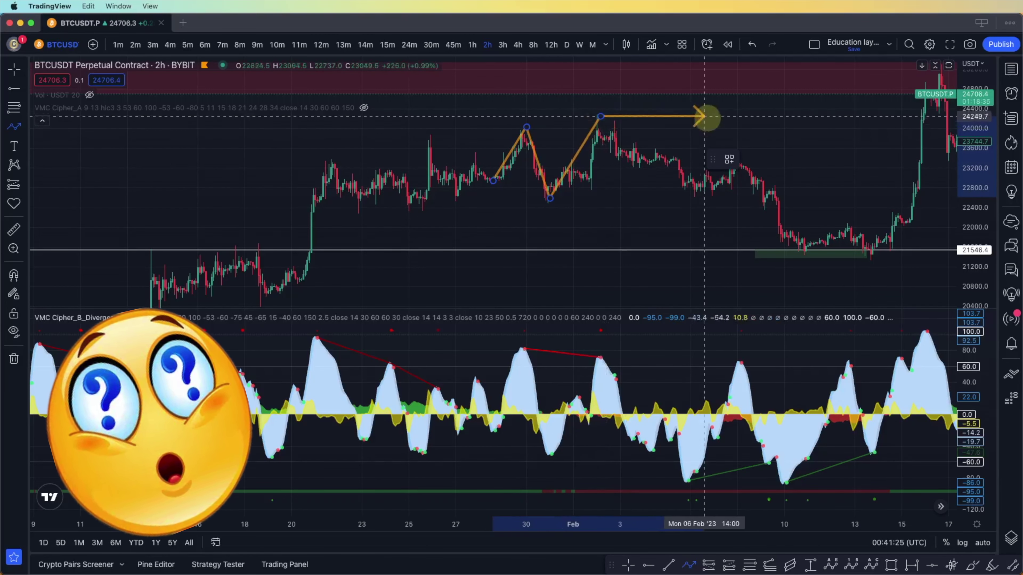
{"action": "left_click", "coordinate": [723, 201]}
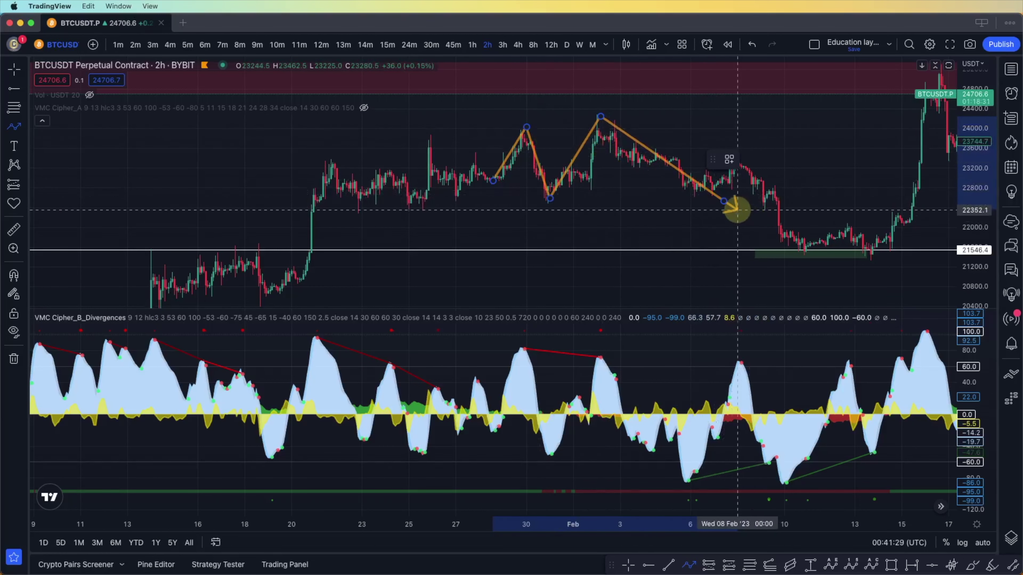
{"action": "double_click", "coordinate": [737, 208]}
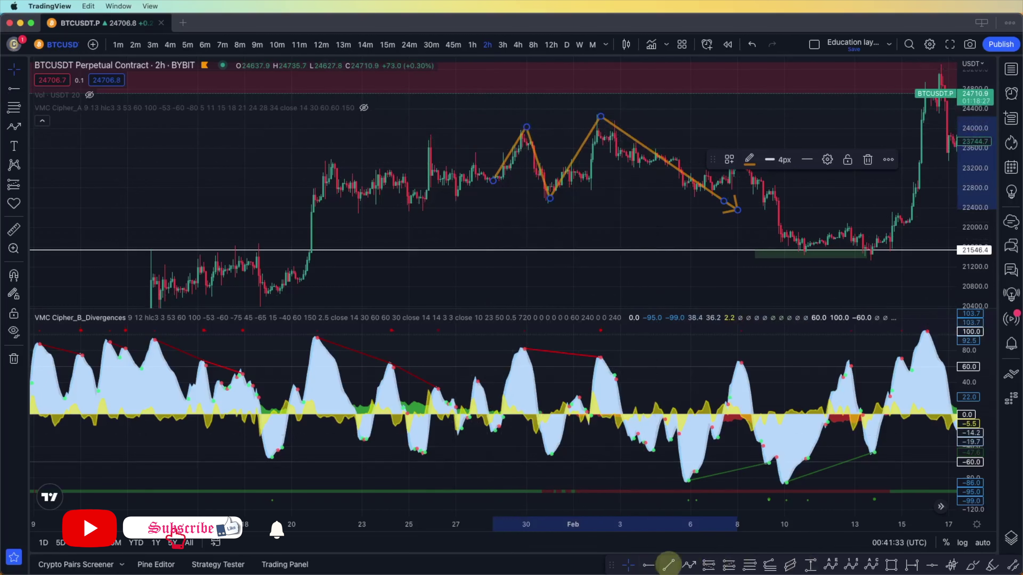
Draw a rising trend line over those two price highs from 27 January to 9 February and color it white
{"action": "left_click", "coordinate": [668, 566]}
{"action": "left_click", "coordinate": [466, 135]}
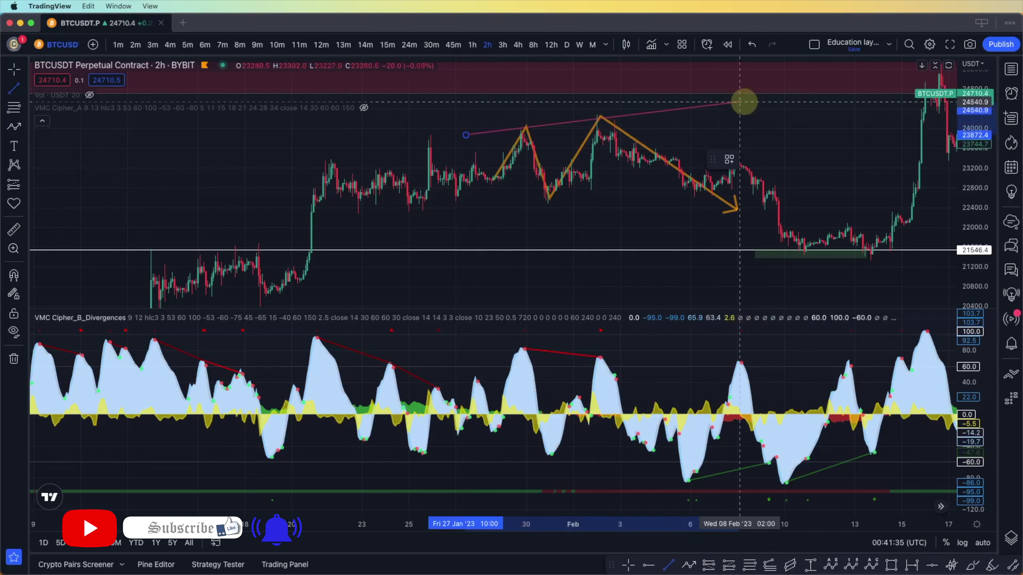
{"action": "left_click", "coordinate": [763, 95]}
{"action": "left_click", "coordinate": [749, 160]}
{"action": "left_click", "coordinate": [751, 183]}
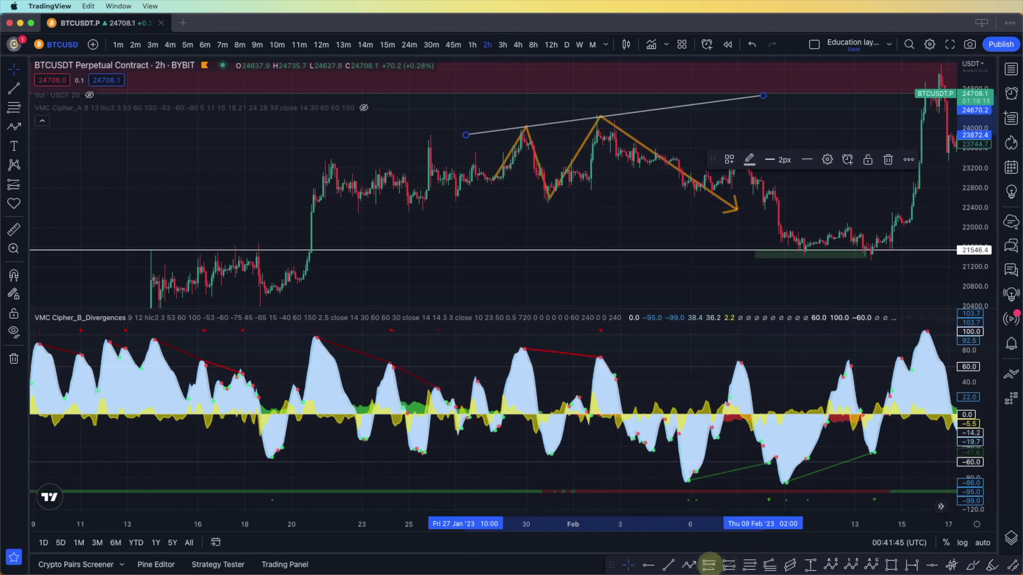
{"action": "key", "text": "alt+t"}
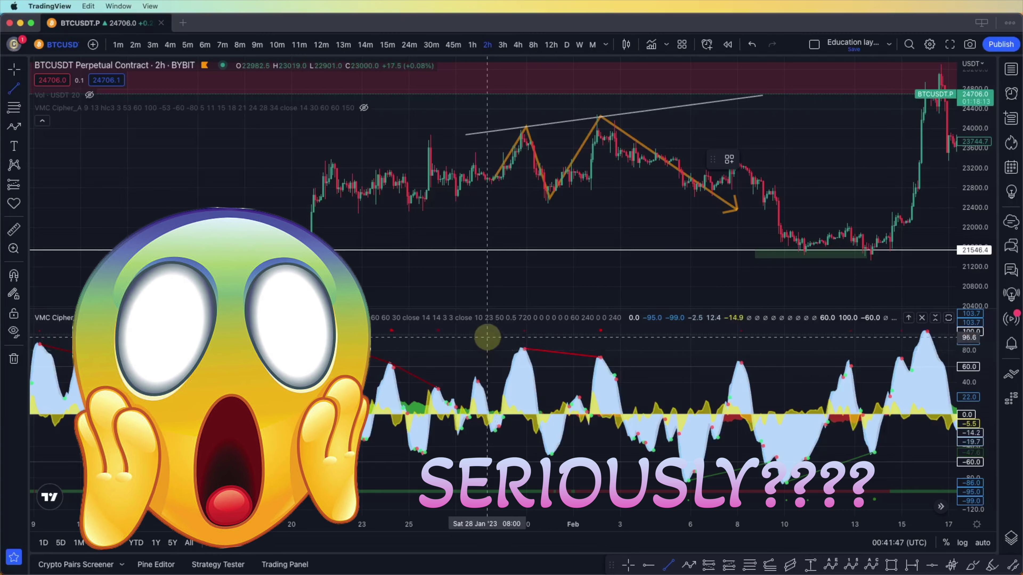
{"action": "left_click", "coordinate": [487, 334]}
{"action": "left_click", "coordinate": [706, 363]}
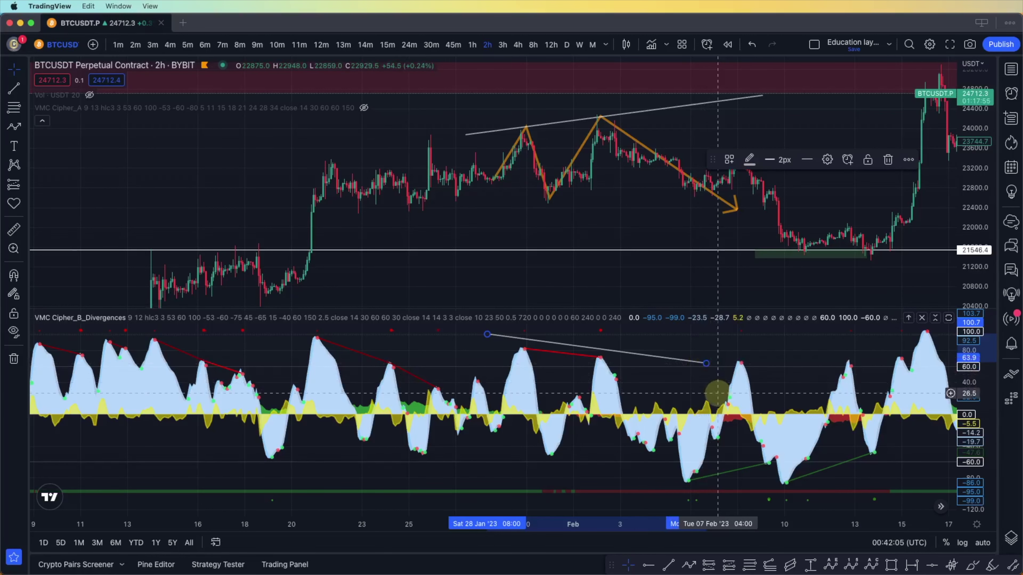
{"action": "key", "text": "Delete"}
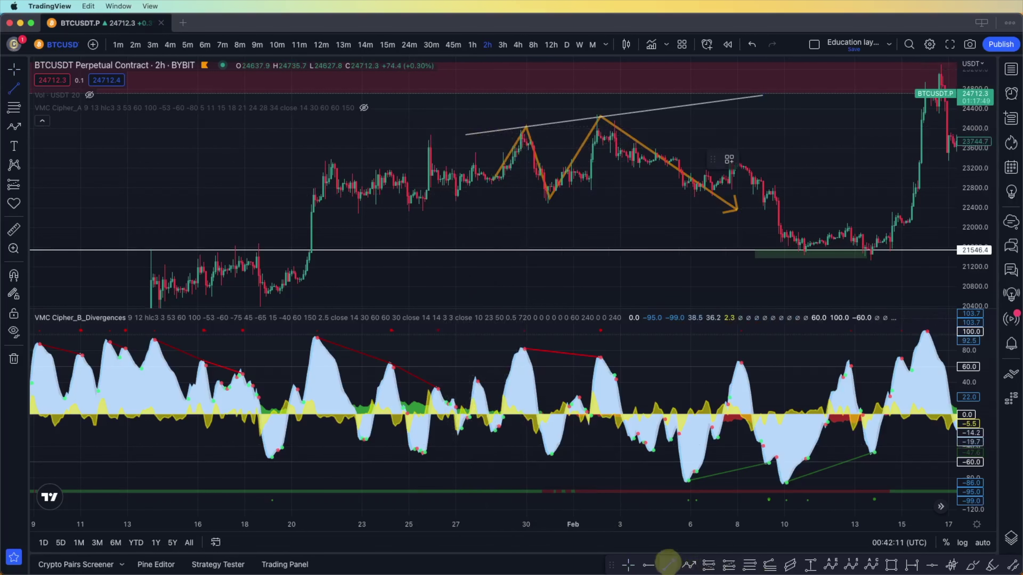
Draw a falling trend line above the matching red-divergence peaks of Cipher B, from 28 January to 5 February
{"action": "left_click", "coordinate": [493, 327]}
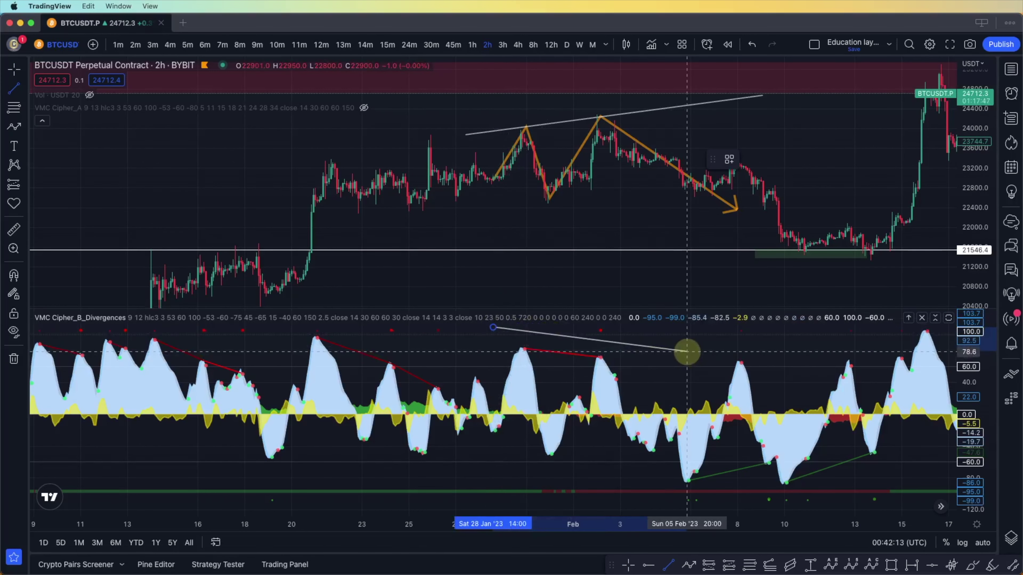
{"action": "left_click", "coordinate": [687, 352]}
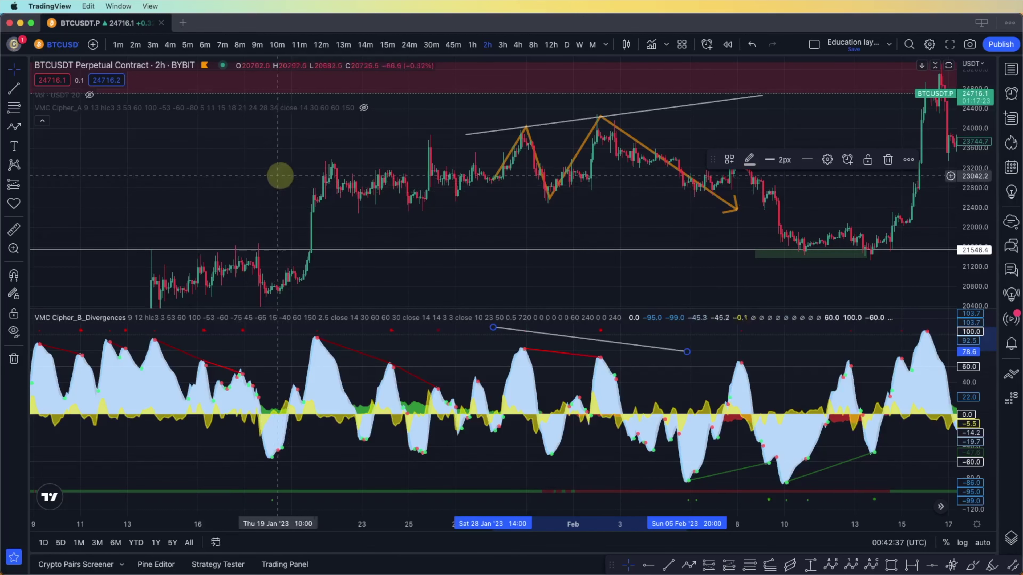
Draw a rising trend line over the price highs from 19 January to 4 February and a falling one over Cipher B's 21–26 January peaks
{"action": "left_click", "coordinate": [668, 566]}
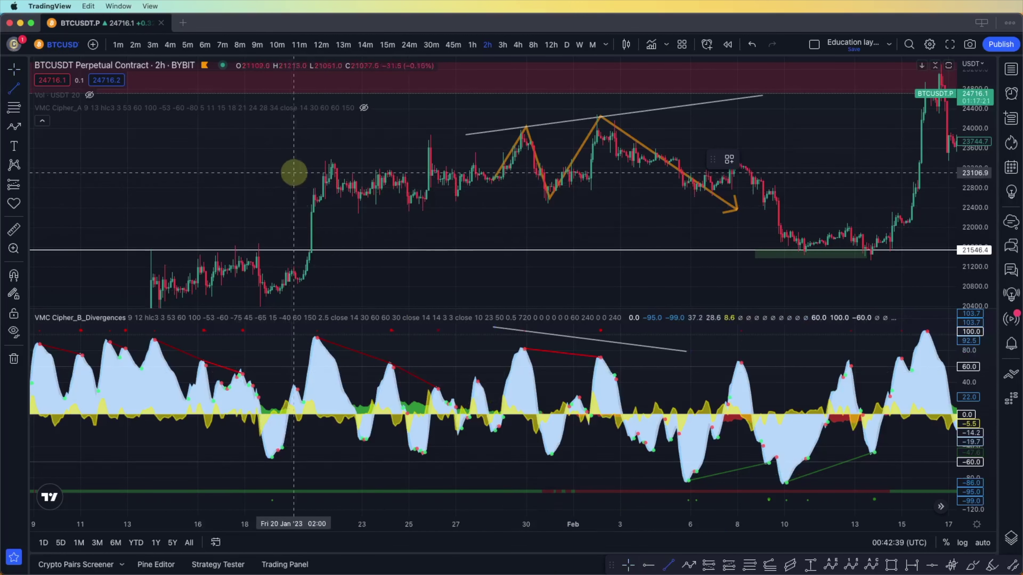
{"action": "left_click", "coordinate": [286, 178]}
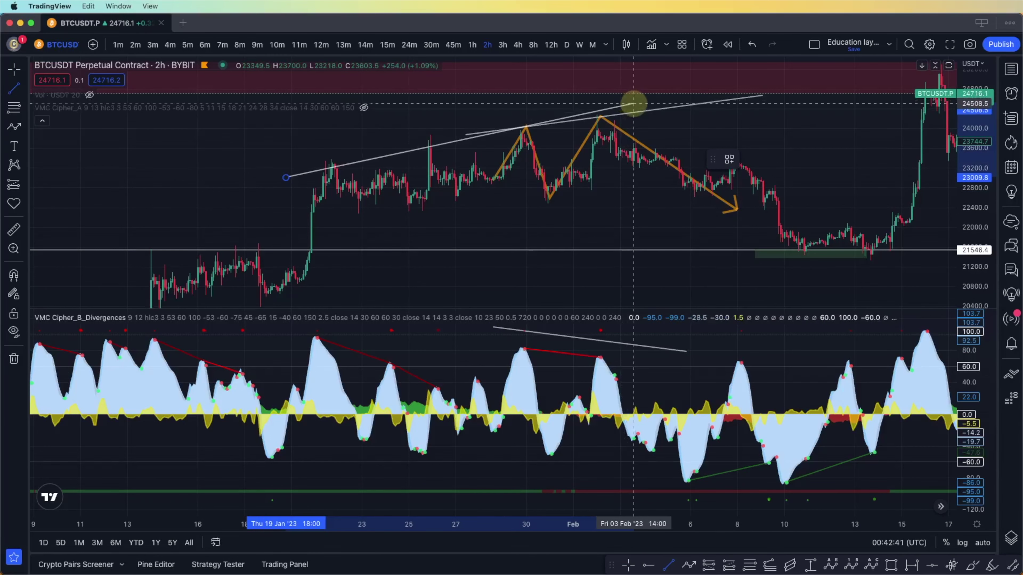
{"action": "left_click", "coordinate": [644, 106]}
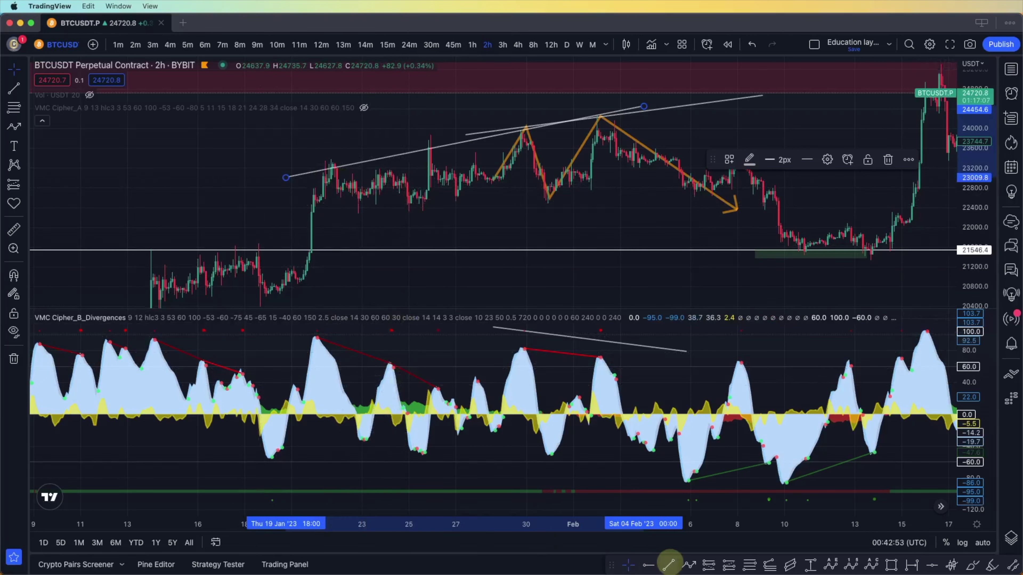
{"action": "left_click", "coordinate": [667, 565]}
{"action": "left_click_drag", "start_coordinate": [317, 328], "coordinate": [454, 388]}
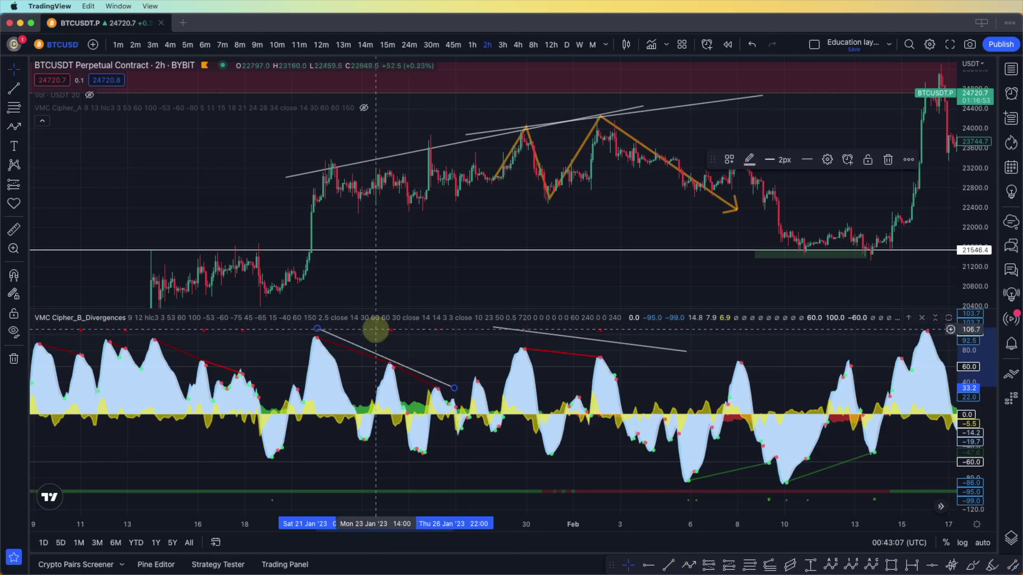
Draw an orange path arrow along the price swings from the 20 January low through the 21 and 26 January highs, ending on 30 January
{"action": "left_click", "coordinate": [322, 163]}
{"action": "left_click", "coordinate": [729, 563]}
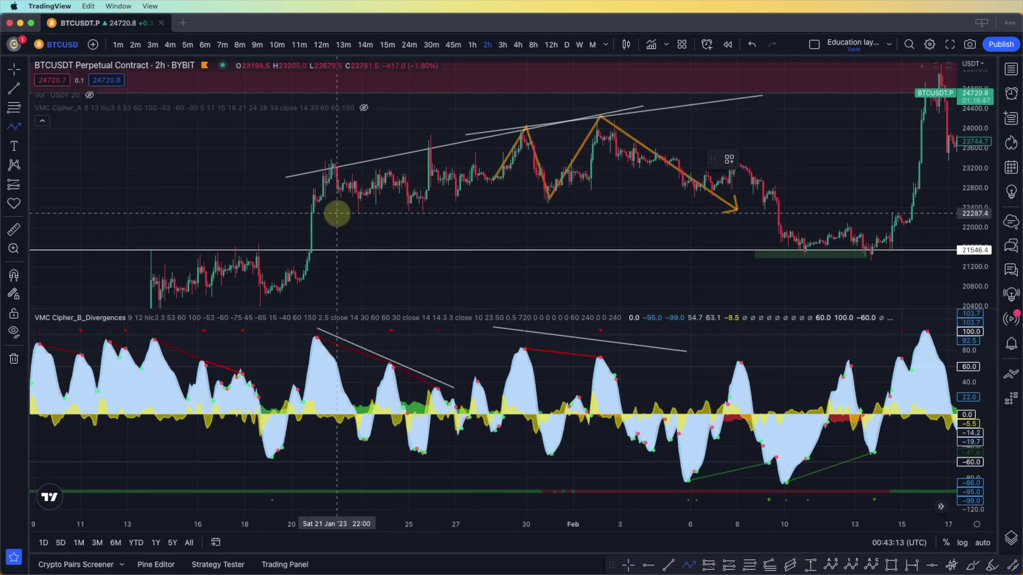
{"action": "left_click", "coordinate": [294, 283]}
{"action": "left_click", "coordinate": [329, 160]}
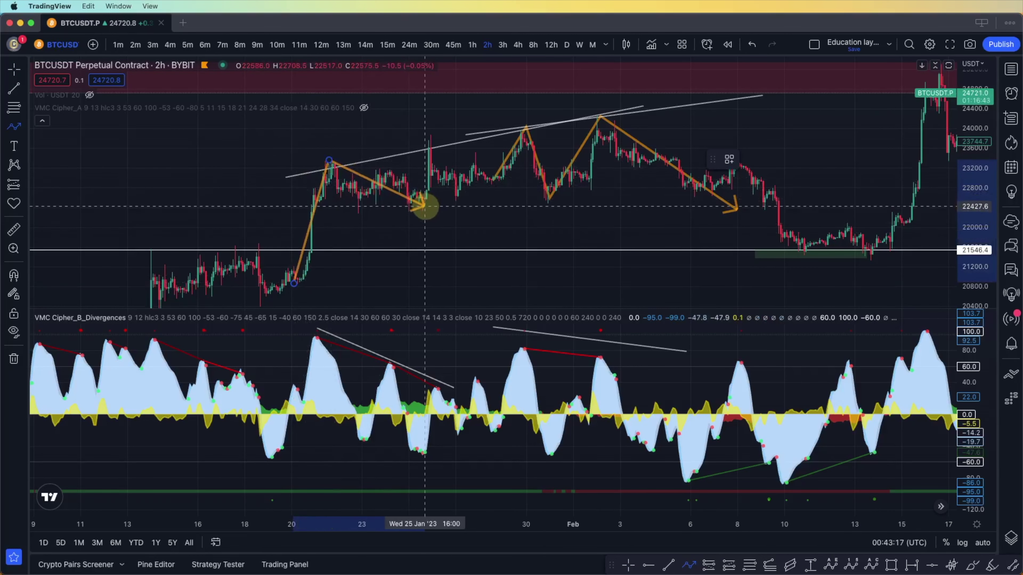
{"action": "left_click", "coordinate": [425, 206]}
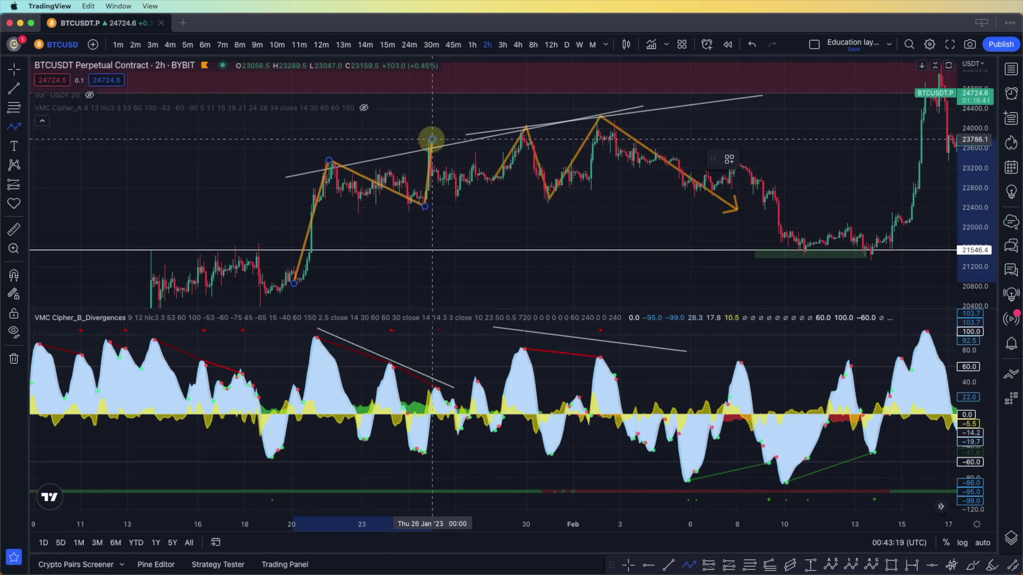
{"action": "left_click", "coordinate": [432, 139]}
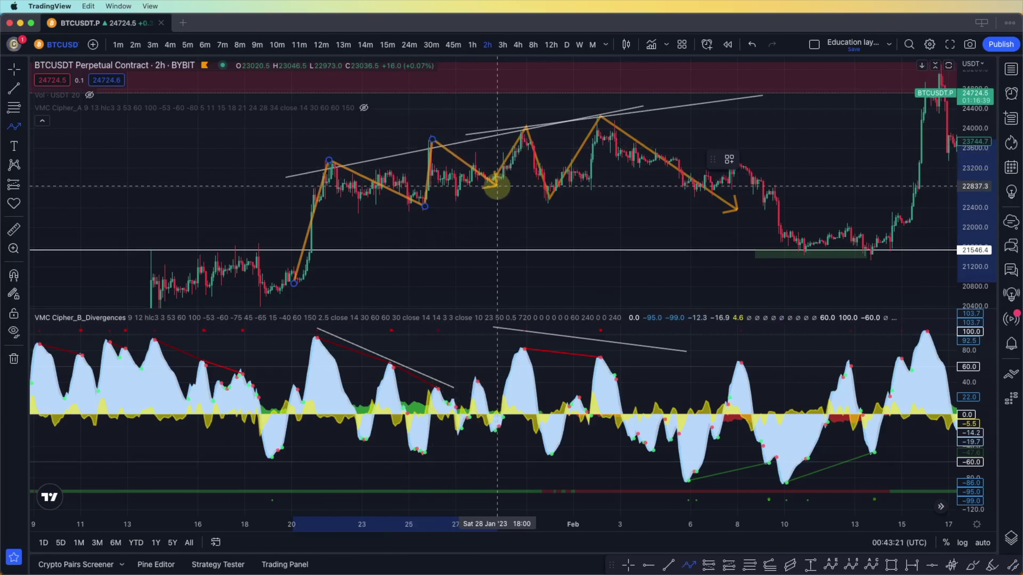
{"action": "left_click", "coordinate": [497, 186]}
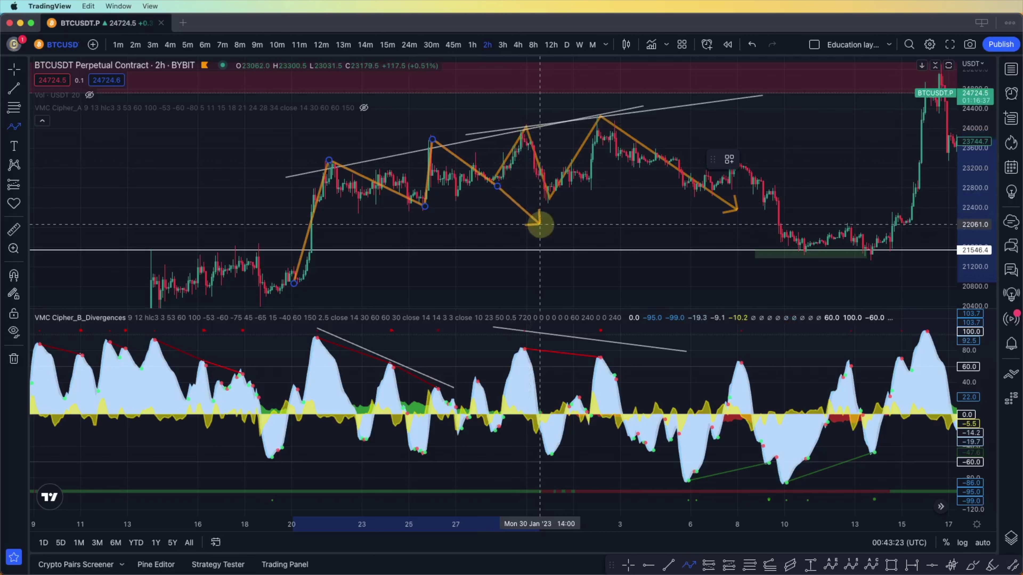
{"action": "double_click", "coordinate": [540, 223]}
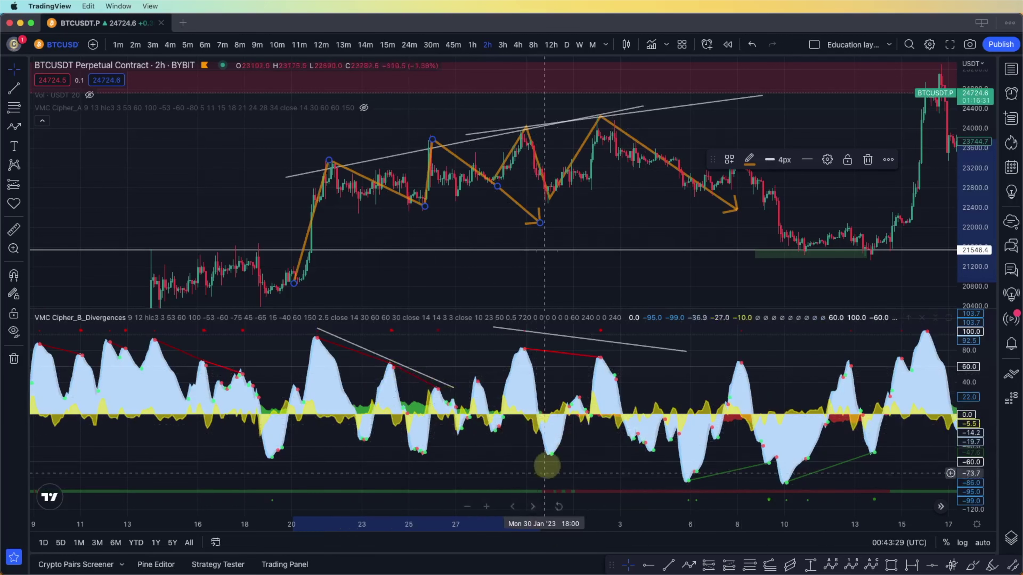
Draw a falling trend line along the price lows at the green zone, from 8 February near 21,627 to 19 February near 21,272
{"action": "left_click_drag", "start_coordinate": [826, 360], "coordinate": [589, 356]}
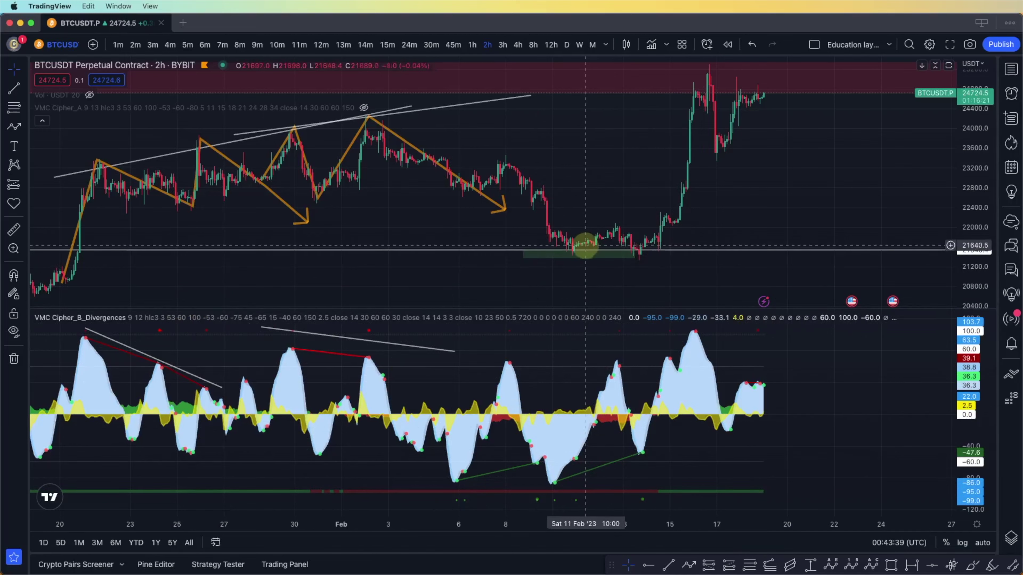
{"action": "left_click_drag", "start_coordinate": [972, 237], "coordinate": [911, 175]}
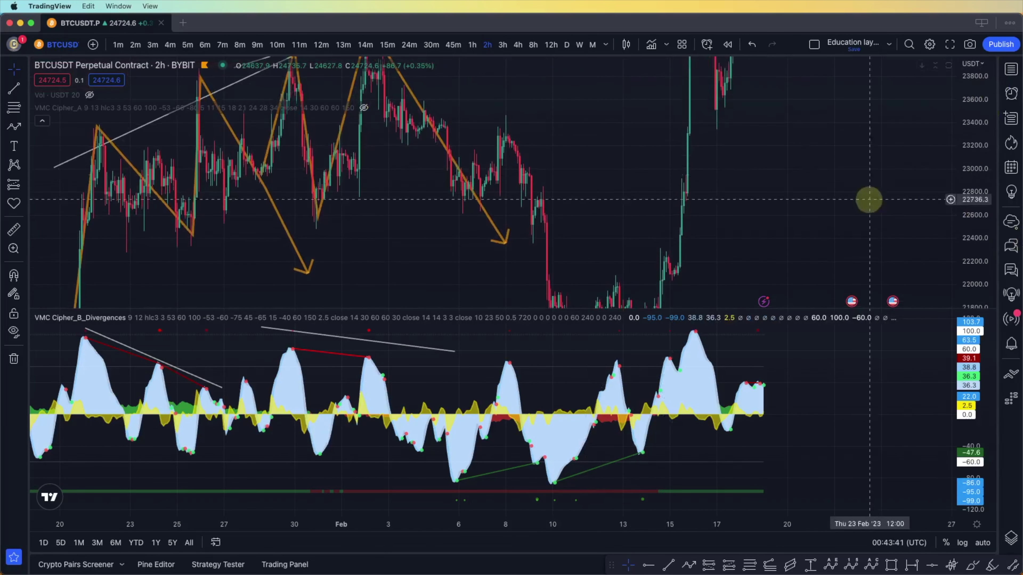
{"action": "left_click_drag", "start_coordinate": [762, 234], "coordinate": [834, 45]}
{"action": "left_click_drag", "start_coordinate": [627, 163], "coordinate": [666, 164]}
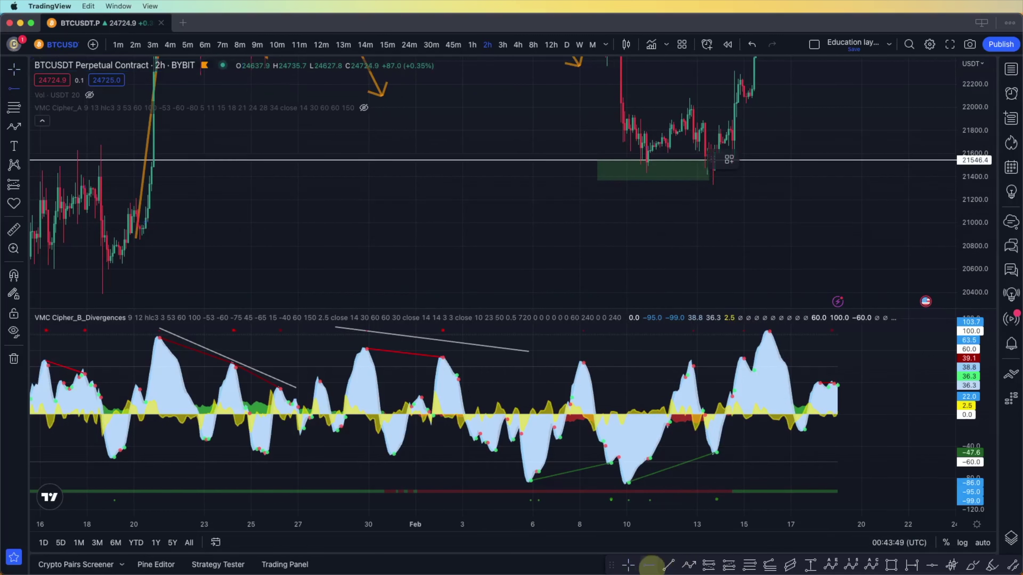
{"action": "left_click", "coordinate": [669, 565]}
{"action": "left_click", "coordinate": [599, 151]}
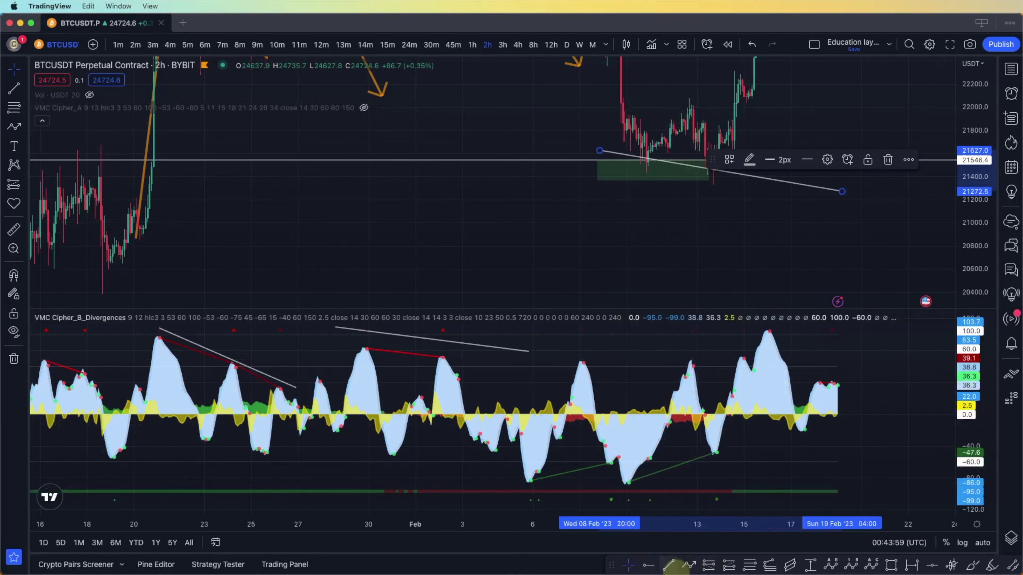
Draw a rising trend line beneath Cipher B's last two troughs, spanning 7 to 16 February
{"action": "left_click", "coordinate": [668, 566]}
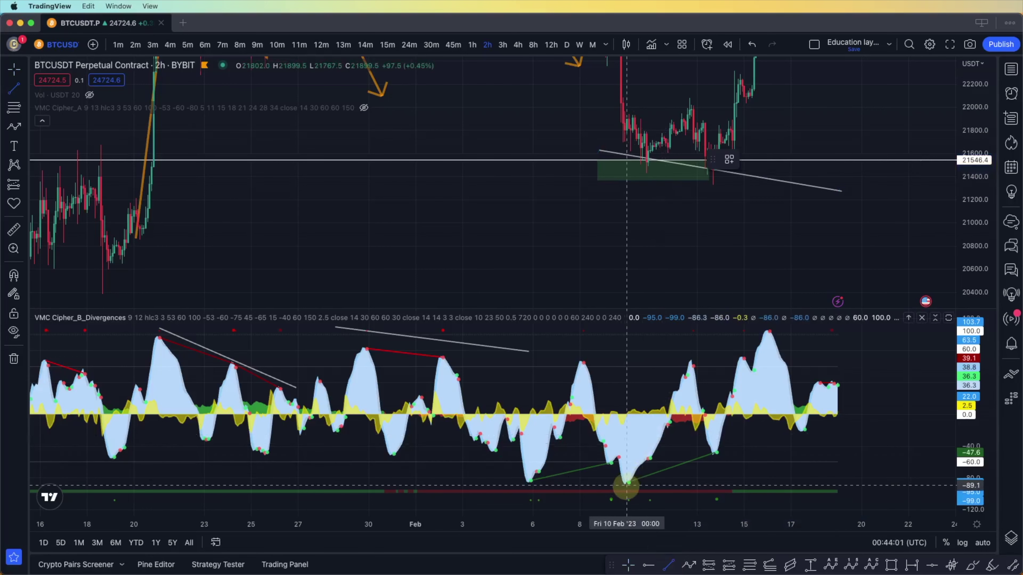
{"action": "mouse_move", "coordinate": [625, 491]}
{"action": "left_mouse_down"}
{"action": "mouse_move", "coordinate": [746, 458]}
{"action": "mouse_move", "coordinate": [774, 441]}
{"action": "left_mouse_up"}
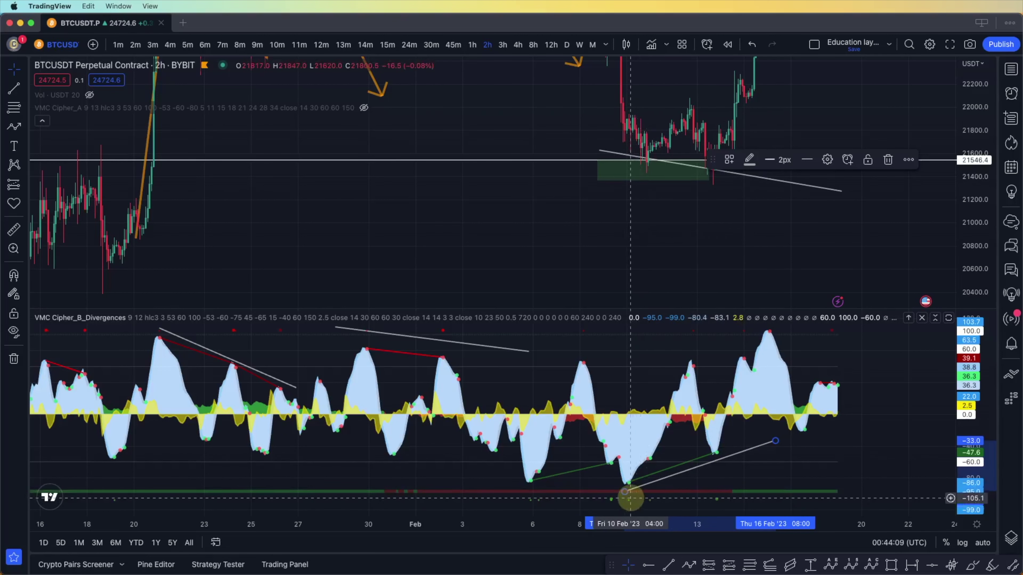
{"action": "left_click_drag", "start_coordinate": [624, 491], "coordinate": [576, 512]}
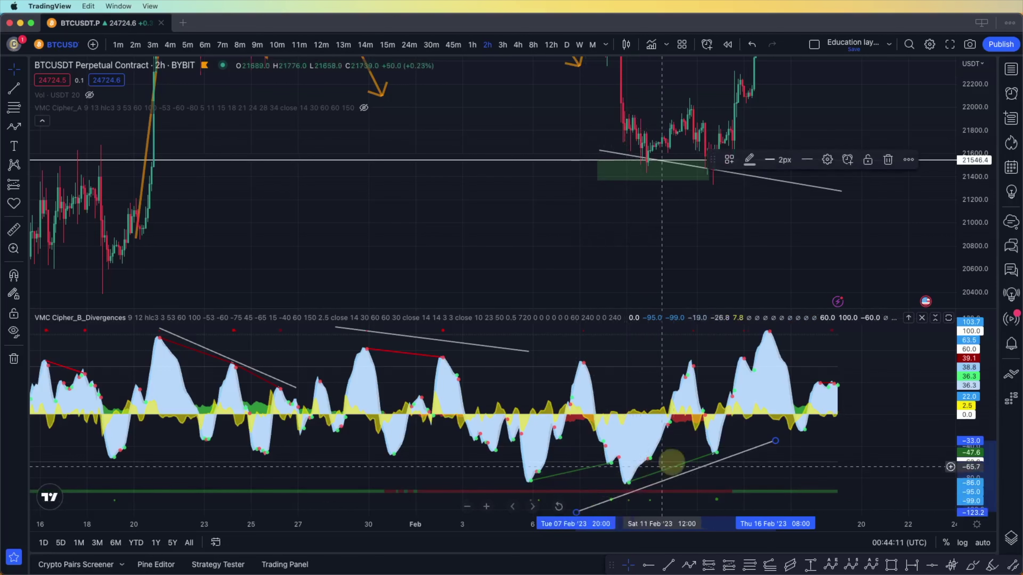
{"action": "left_click_drag", "start_coordinate": [962, 419], "coordinate": [963, 451]}
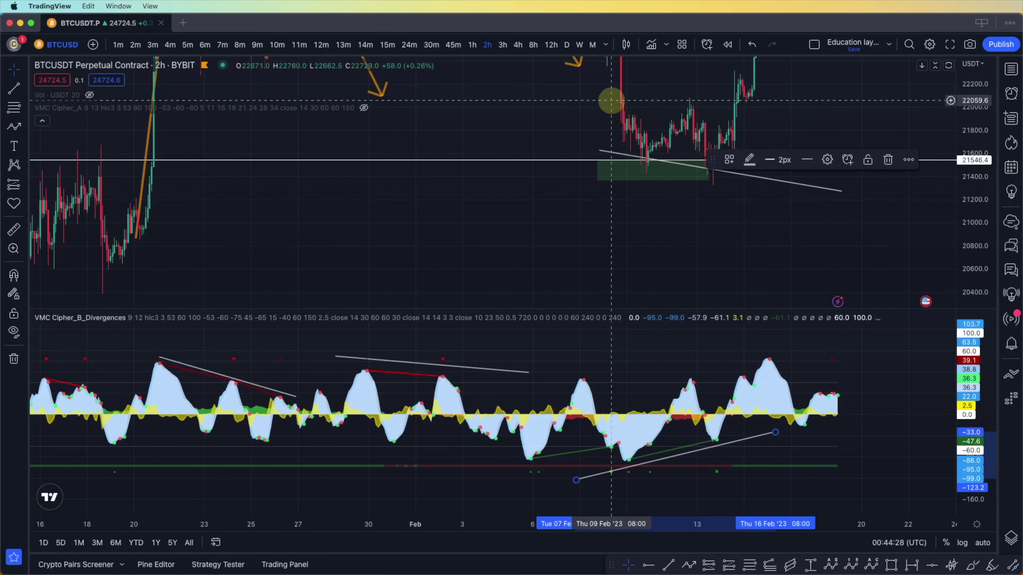
Examine the 8–15 February price drop and rebound against the bullish divergences and green dots in Cipher B
{"action": "left_click_drag", "start_coordinate": [632, 227], "coordinate": [649, 328]}
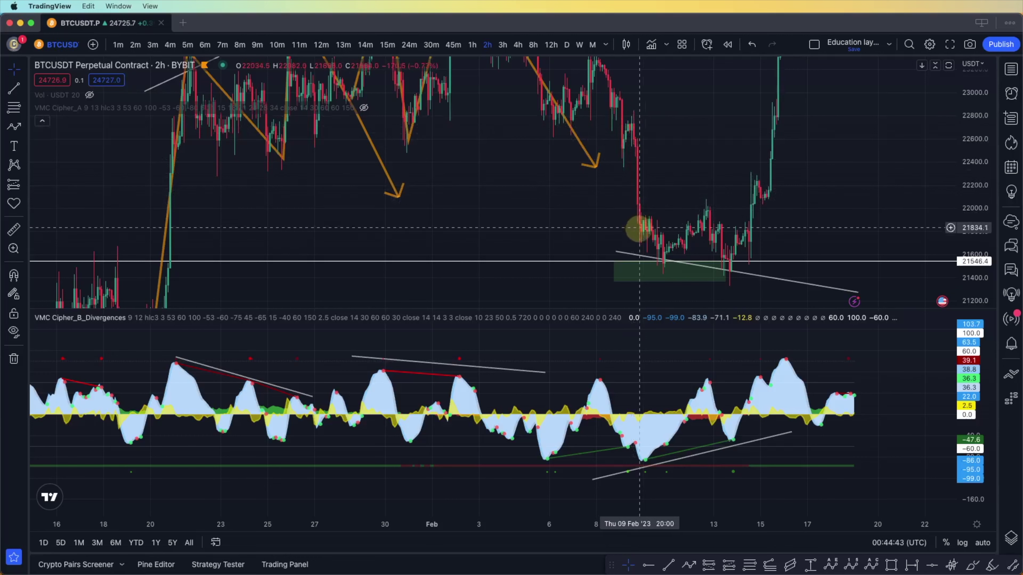
{"action": "left_click_drag", "start_coordinate": [620, 194], "coordinate": [547, 194]}
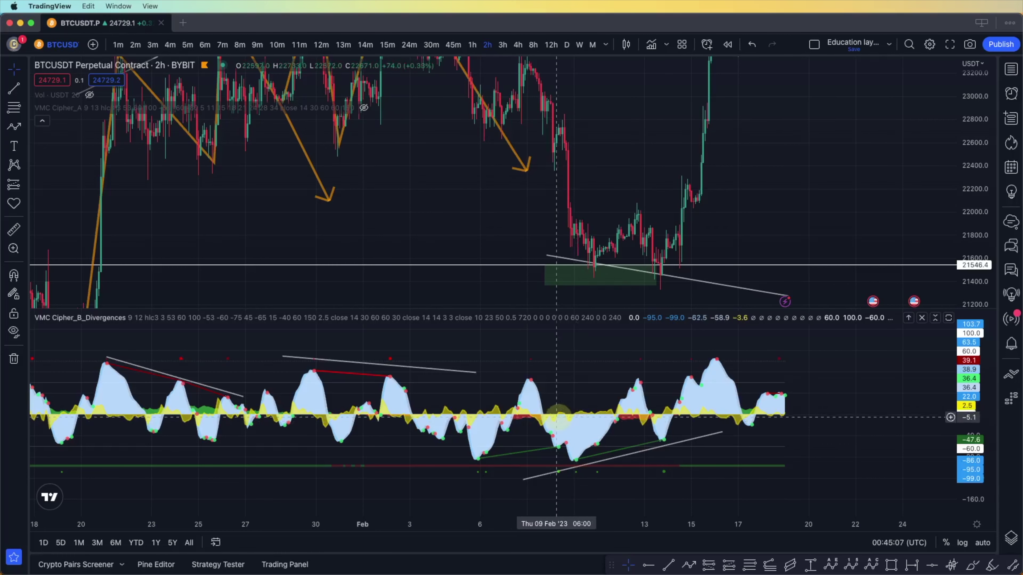
{"action": "left_click_drag", "start_coordinate": [388, 222], "coordinate": [428, 241]}
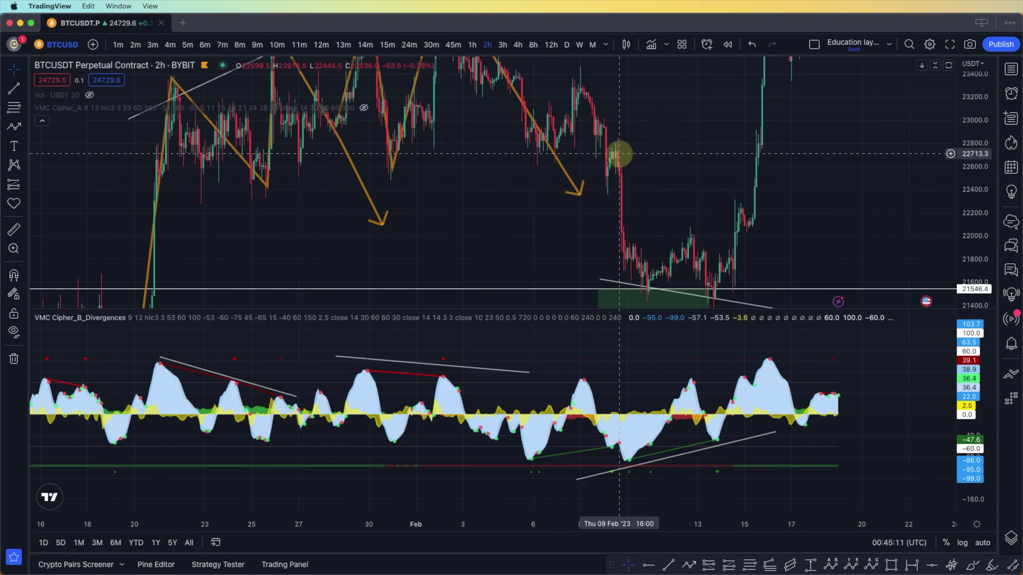
{"action": "left_click_drag", "start_coordinate": [646, 160], "coordinate": [594, 165]}
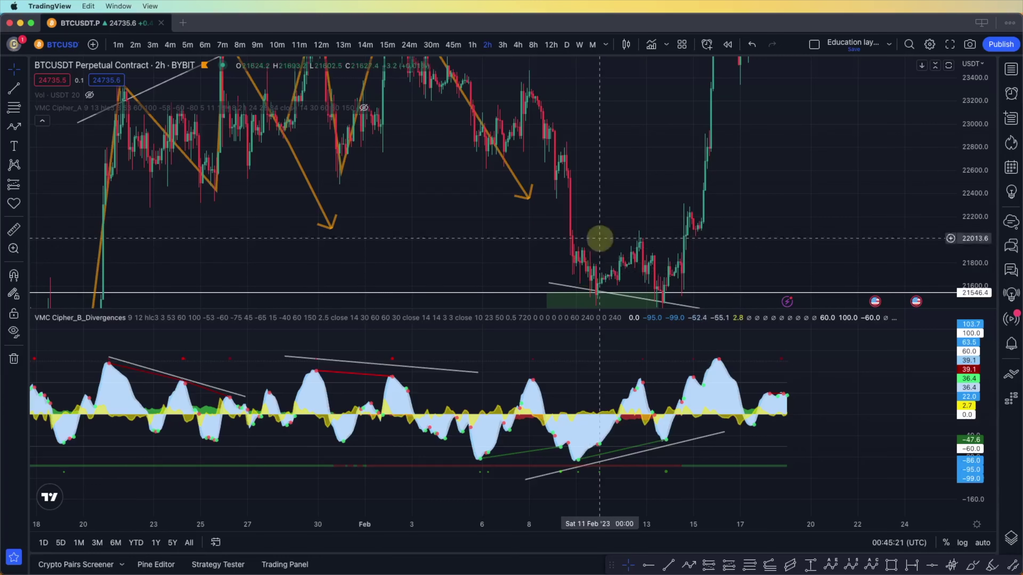
{"action": "scroll", "coordinate": [595, 171], "scroll_direction": "right", "scroll_amount": 5}
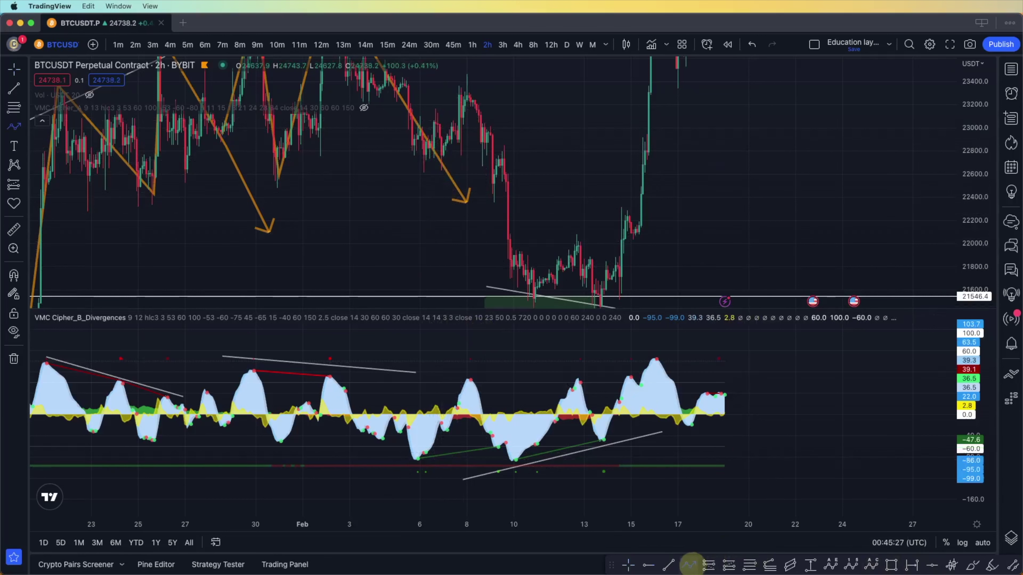
Draw an orange rising zigzag path arrow beside the price, from about 22,000 on 16 February to about 23,400 on 24 February
{"action": "left_click", "coordinate": [689, 565]}
{"action": "left_click_drag", "start_coordinate": [658, 239], "coordinate": [695, 170]}
{"action": "left_click", "coordinate": [696, 169]}
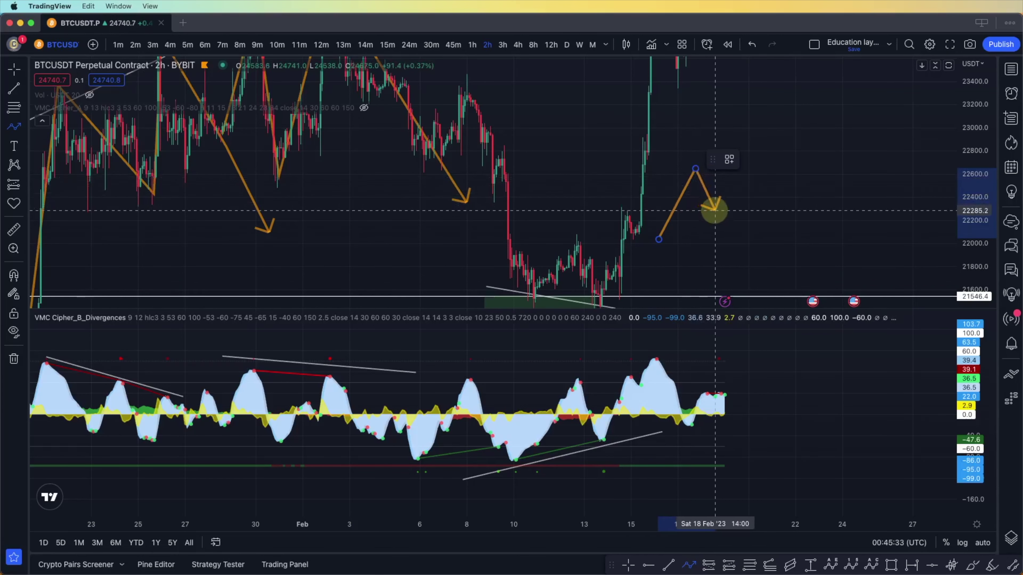
{"action": "left_click", "coordinate": [715, 210]}
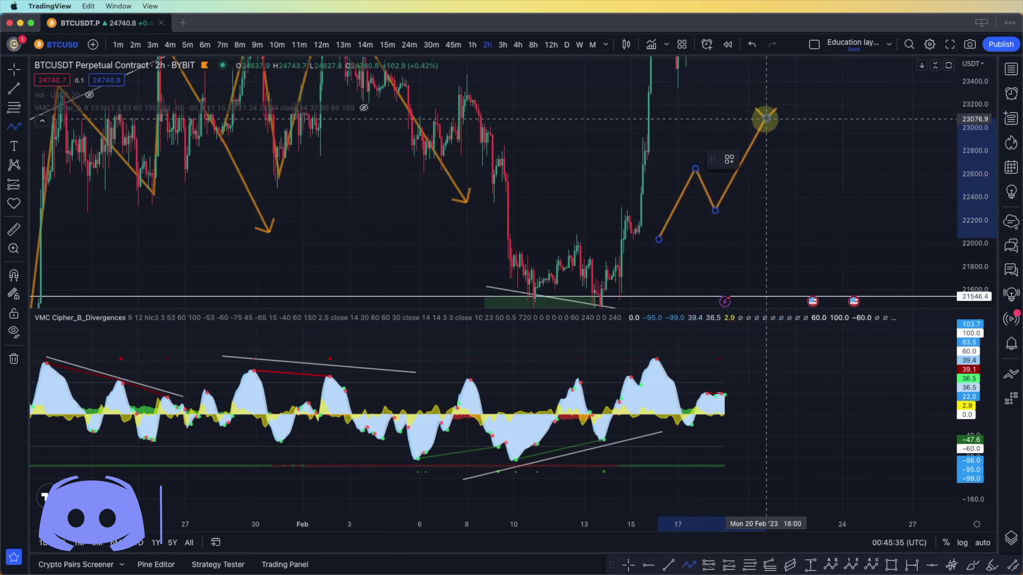
{"action": "left_click", "coordinate": [767, 118]}
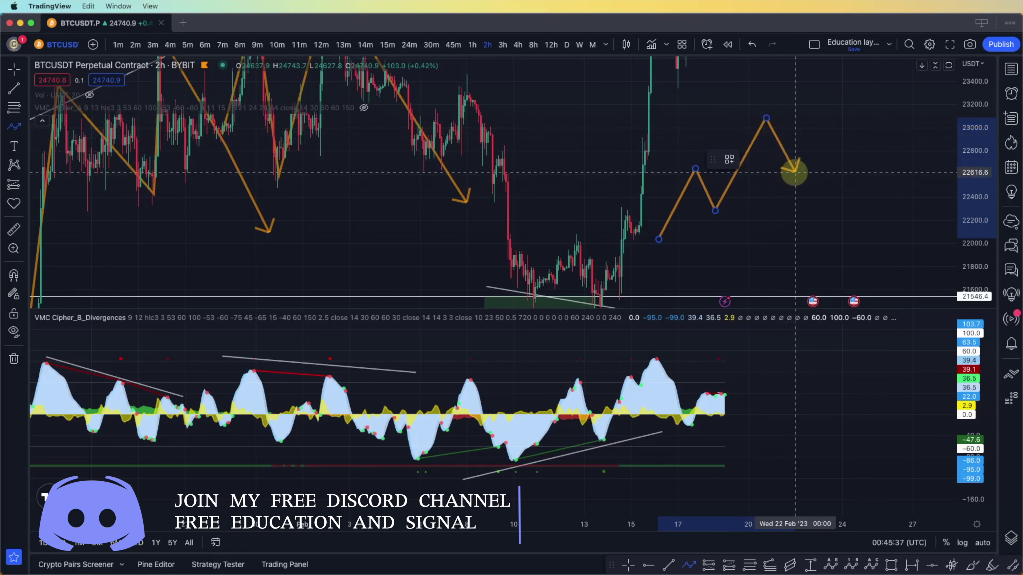
{"action": "left_click", "coordinate": [795, 168]}
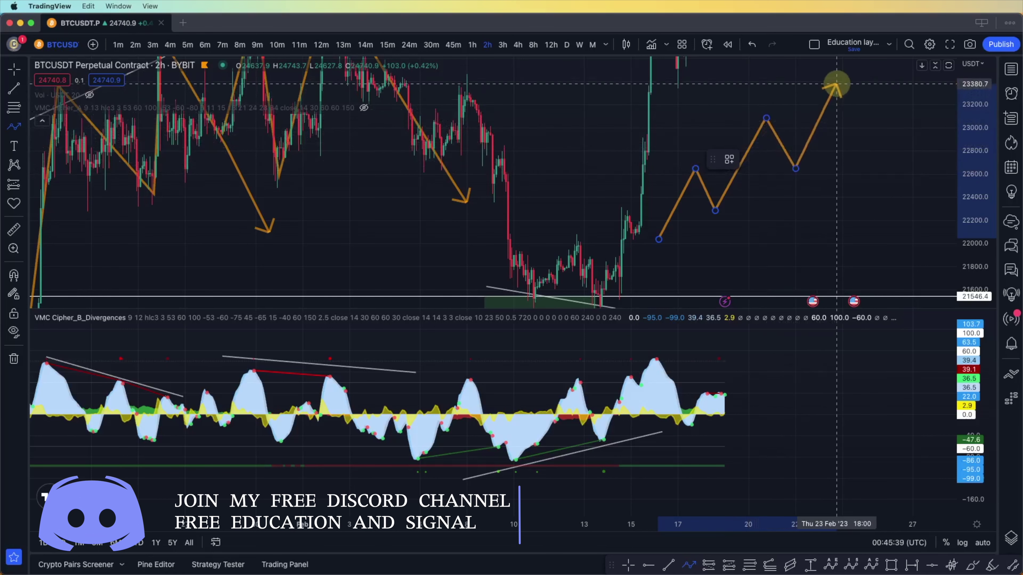
{"action": "left_click", "coordinate": [839, 77]}
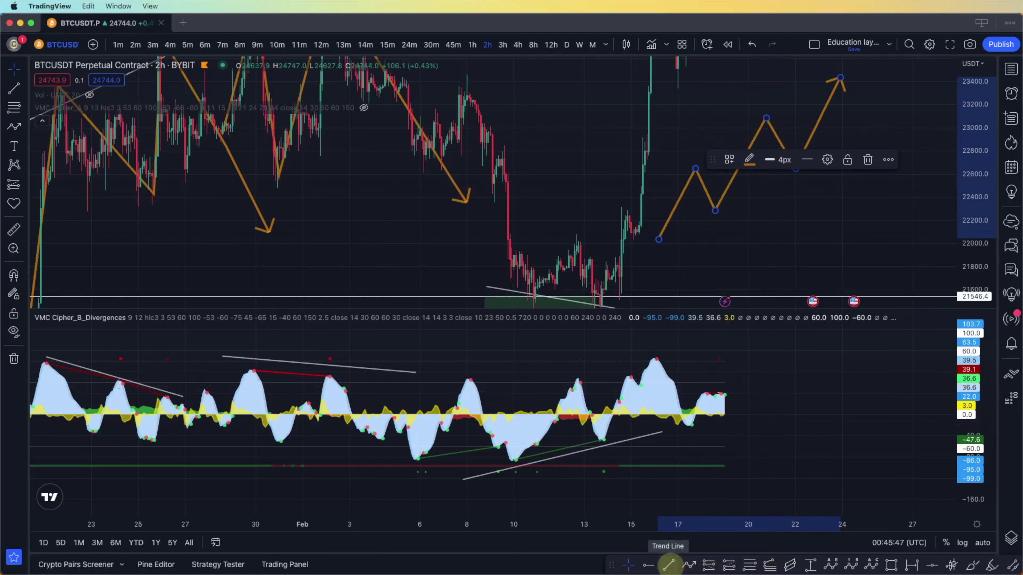
Draw a short rising trend line below the zigzag, from about 21,645 on 20 February to 22,198 on 21 February
{"action": "left_click", "coordinate": [668, 564]}
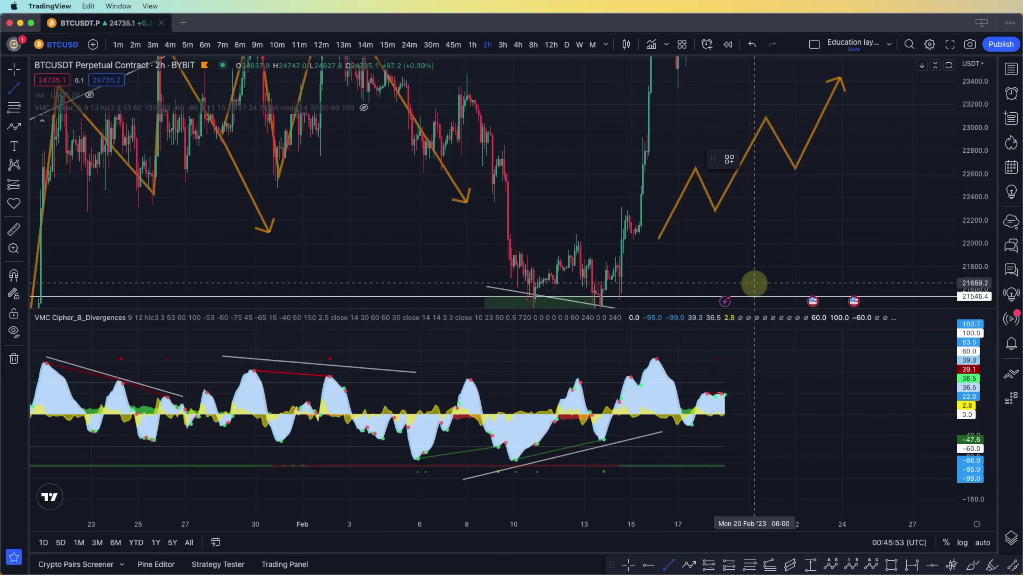
{"action": "left_click", "coordinate": [752, 284]}
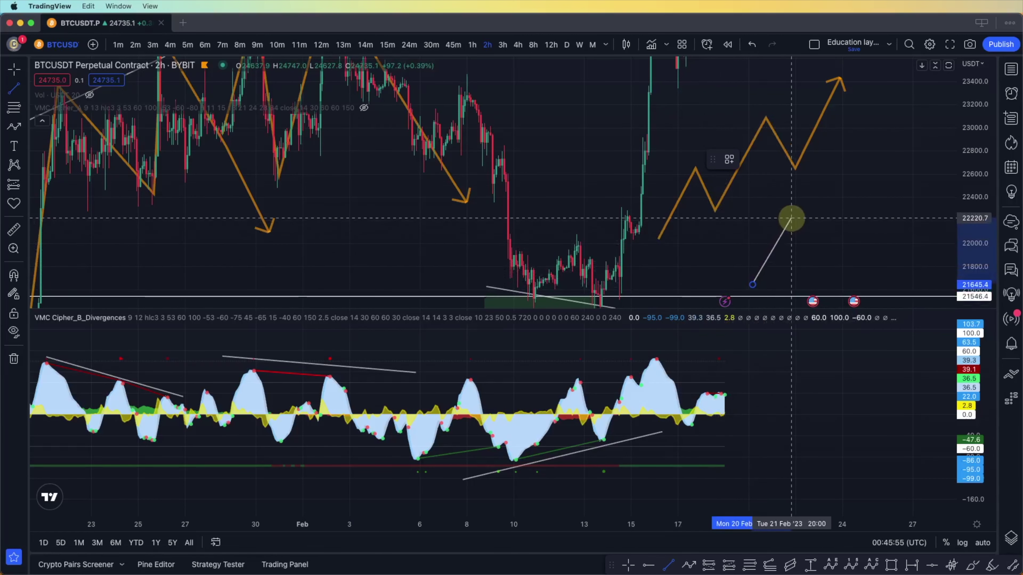
{"action": "left_click", "coordinate": [791, 221]}
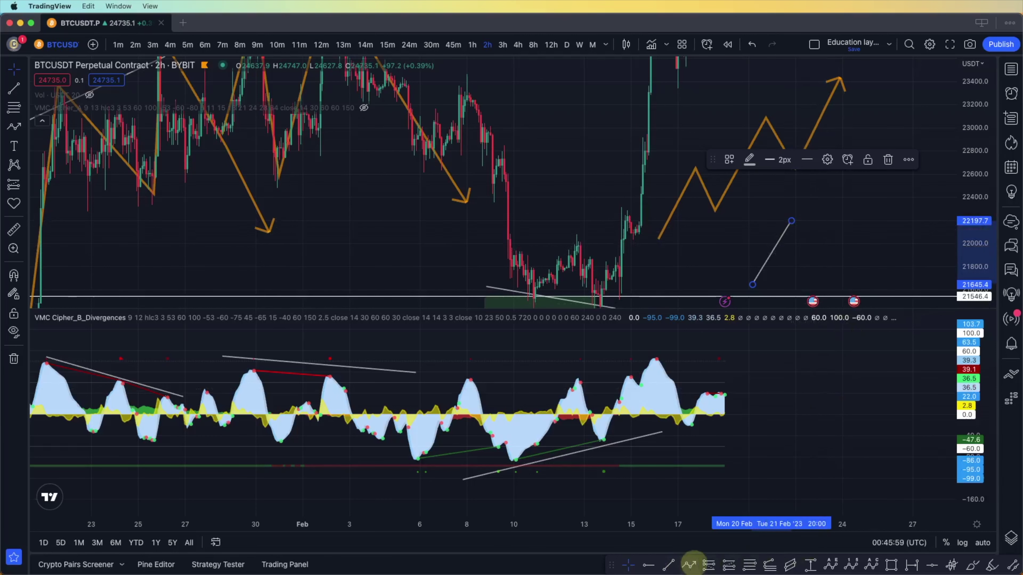
Draw an orange double-top path arrow over the short trend line, peaking near 22,190 twice and dropping to about 21,500
{"action": "left_click", "coordinate": [689, 565]}
{"action": "left_click", "coordinate": [752, 282]}
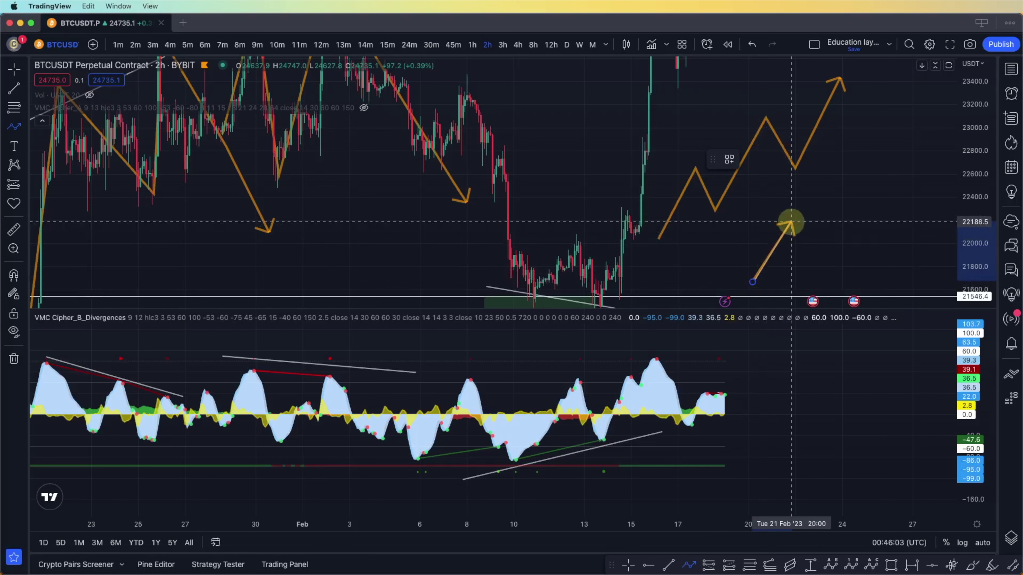
{"action": "left_click", "coordinate": [792, 223]}
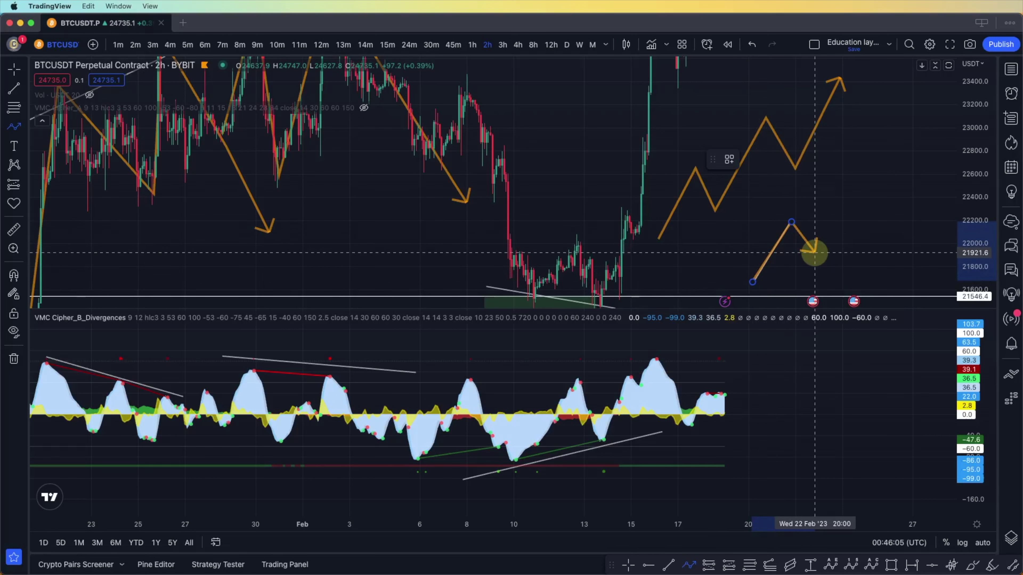
{"action": "left_click", "coordinate": [815, 252]}
{"action": "left_click", "coordinate": [843, 224]}
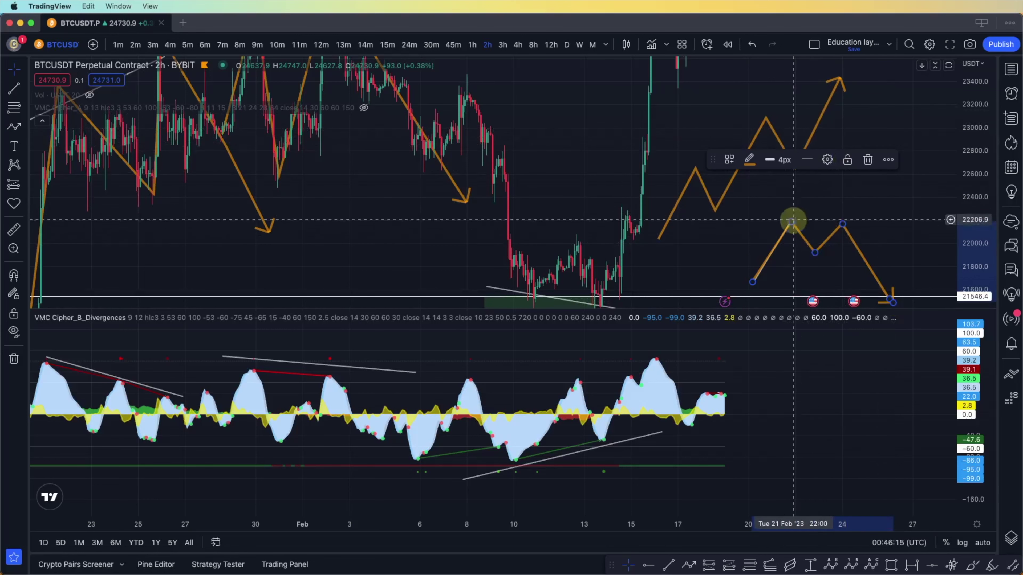
Draw a rising trend line along the upper zigzag's highs and a falling one above the double top, from about 22,244 to 22,078
{"action": "key", "text": "alt+t"}
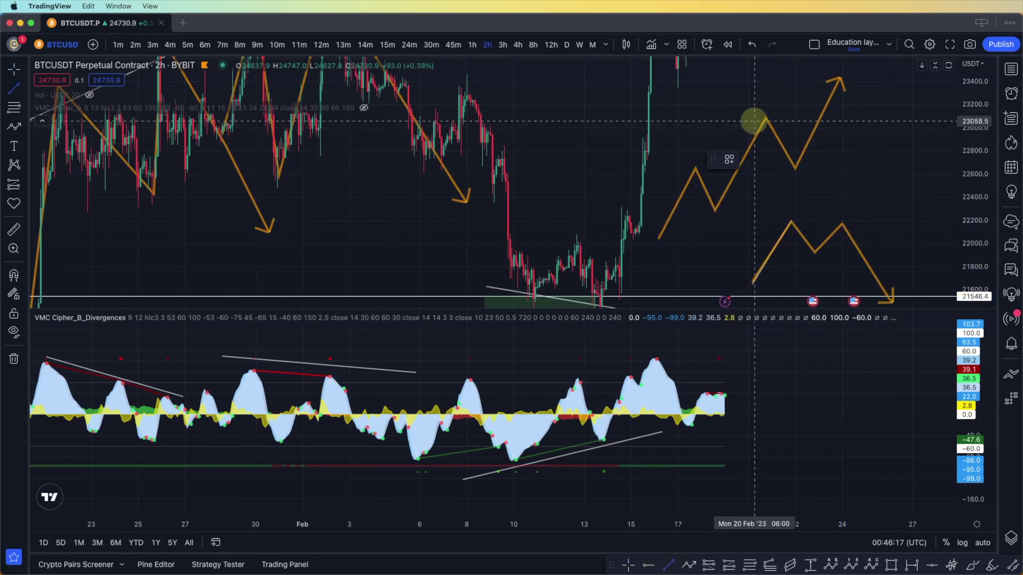
{"action": "left_click", "coordinate": [750, 120]}
{"action": "left_click", "coordinate": [873, 62]}
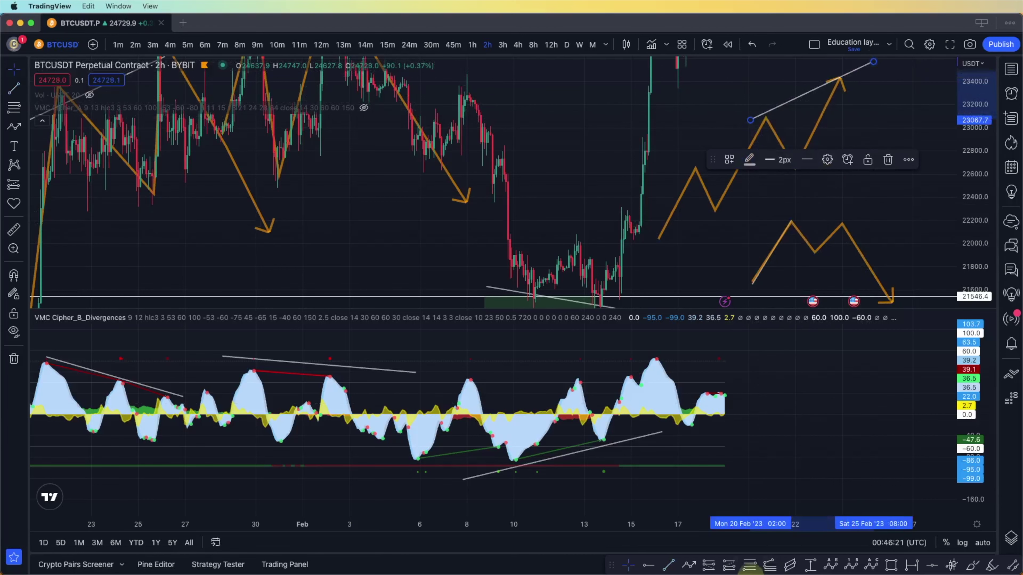
{"action": "left_click", "coordinate": [667, 566]}
{"action": "left_click", "coordinate": [770, 216]}
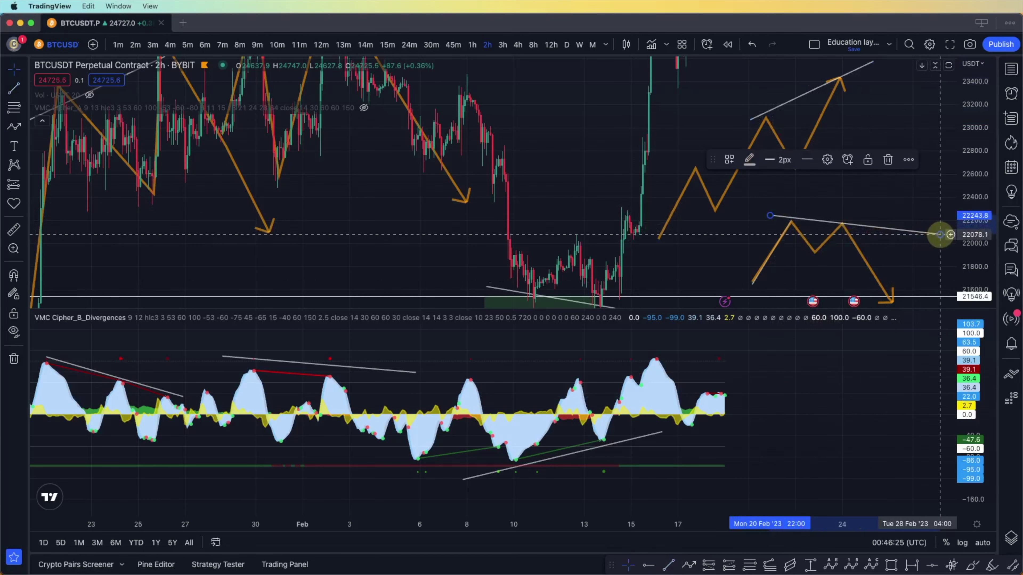
{"action": "left_click", "coordinate": [940, 234]}
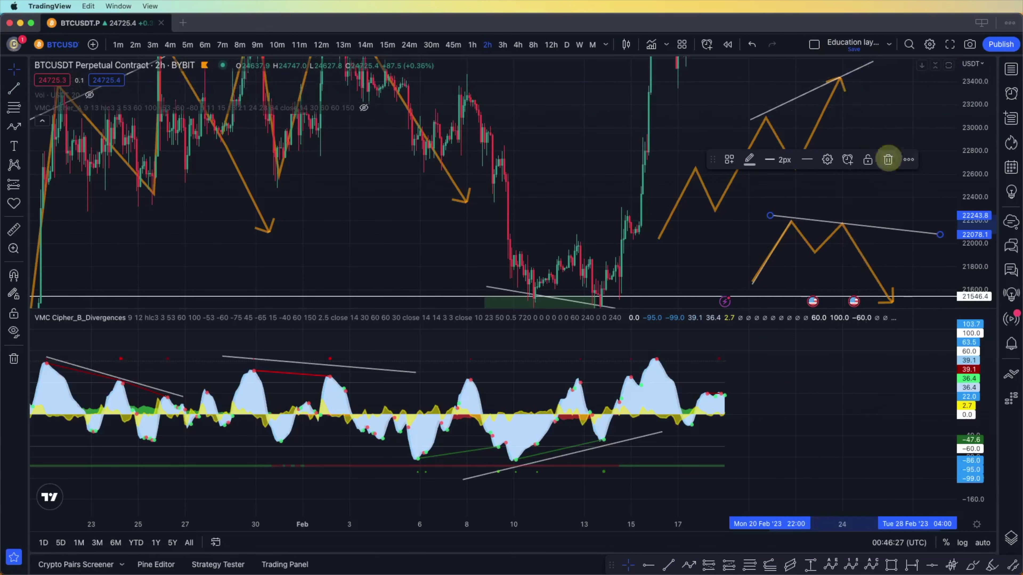
{"action": "left_click_drag", "start_coordinate": [712, 159], "coordinate": [565, 77]}
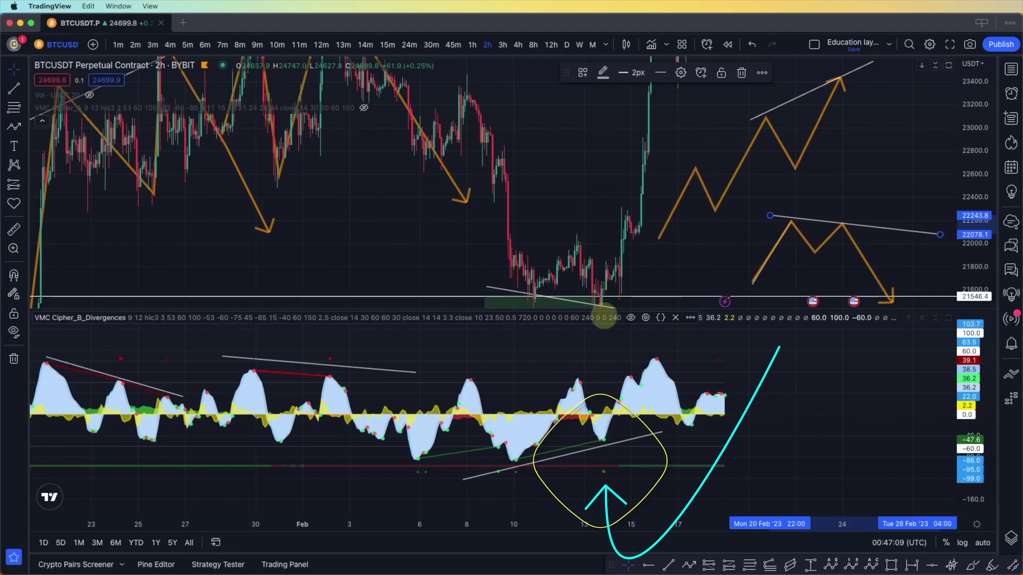
Enlarge the price pane and show the hidden VMC Cipher A indicator
{"action": "scroll", "coordinate": [658, 276], "scroll_direction": "up", "scroll_amount": 5}
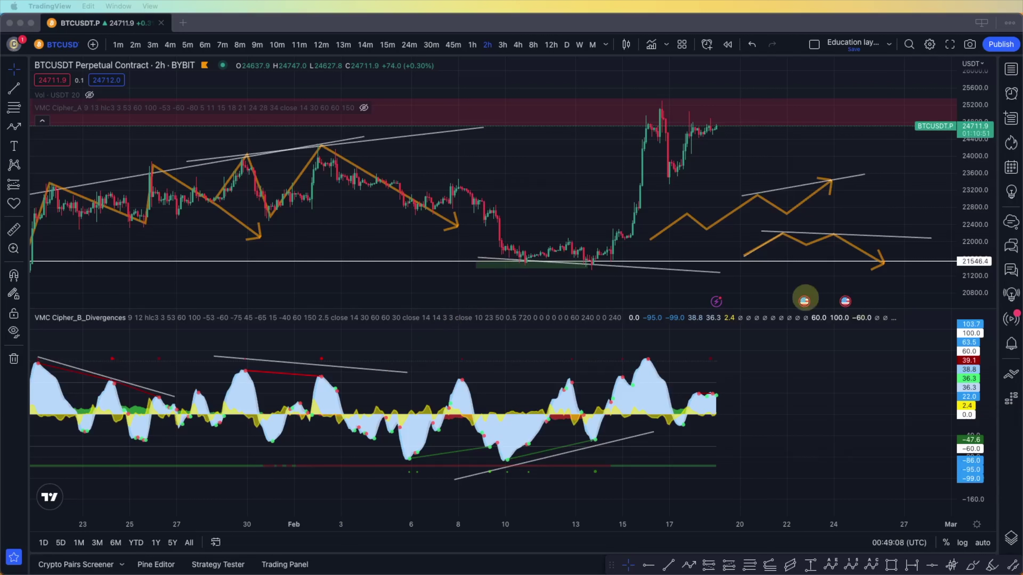
{"action": "left_click", "coordinate": [787, 308]}
{"action": "left_click_drag", "start_coordinate": [783, 310], "coordinate": [771, 427]}
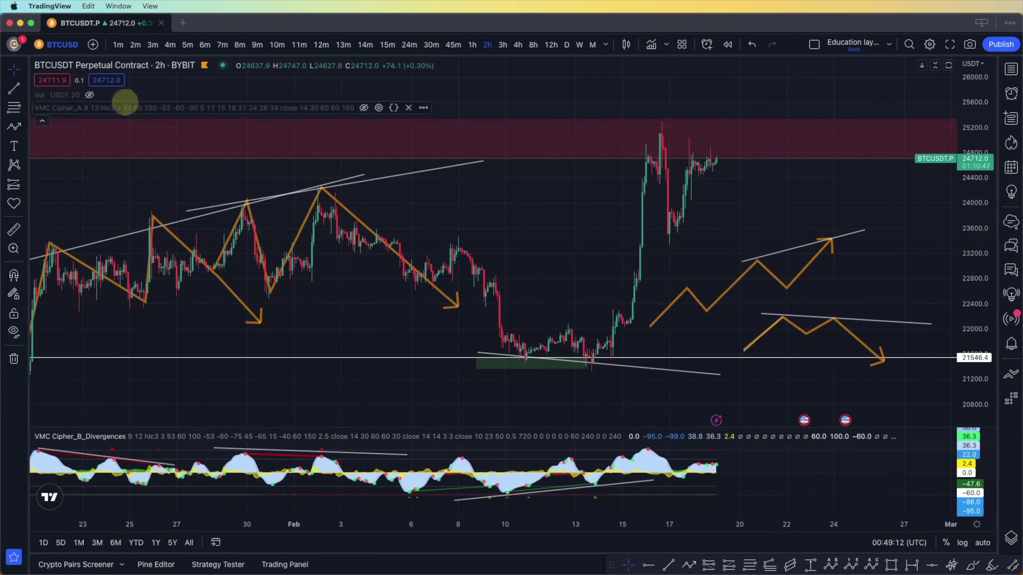
{"action": "left_click", "coordinate": [363, 108]}
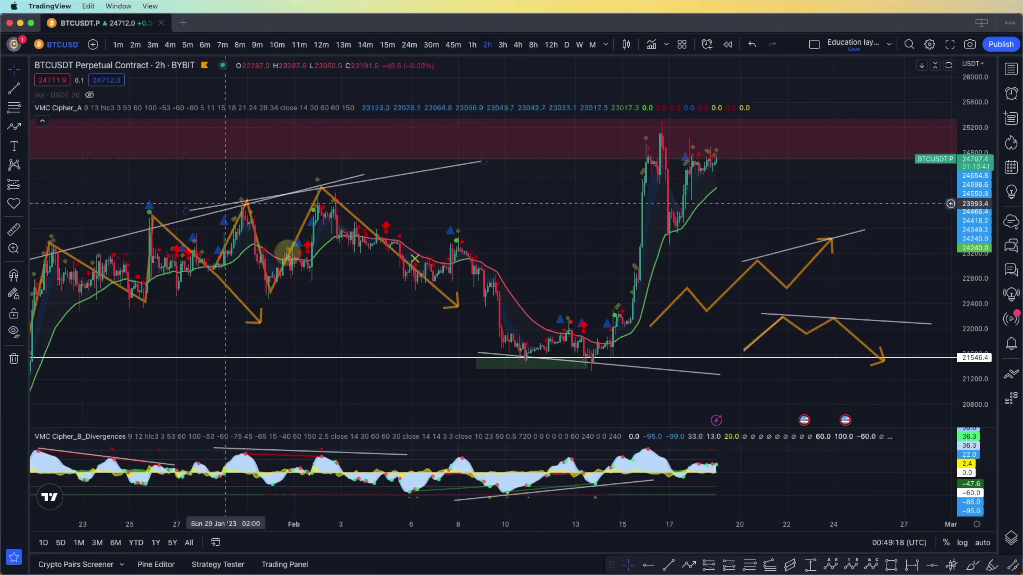
{"action": "mouse_move", "coordinate": [104, 439]}
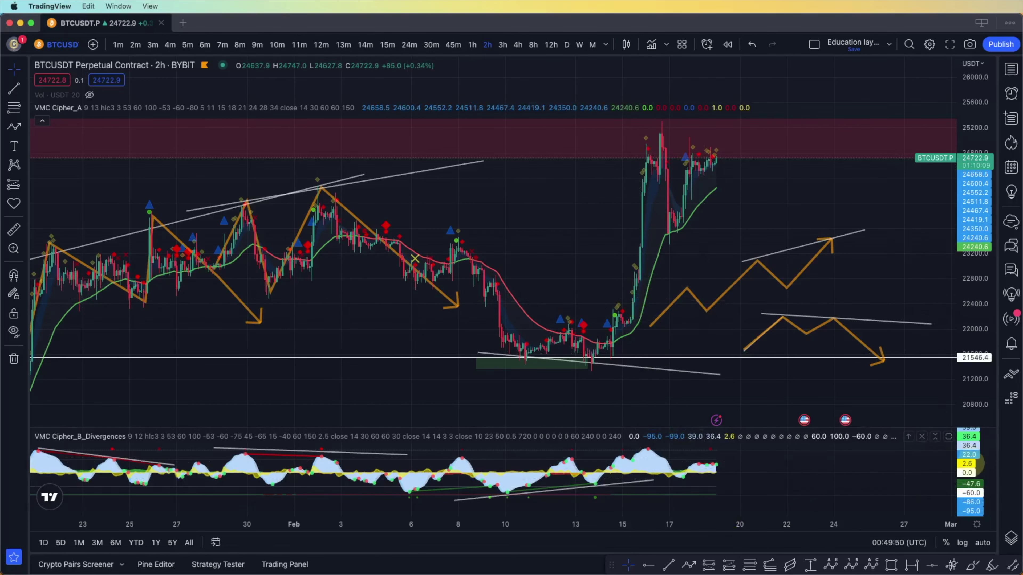
Stretch Cipher B's value scale and make its pane taller
{"action": "left_click_drag", "start_coordinate": [972, 474], "coordinate": [961, 443]}
{"action": "scroll", "coordinate": [833, 475], "scroll_direction": "left", "scroll_amount": 1}
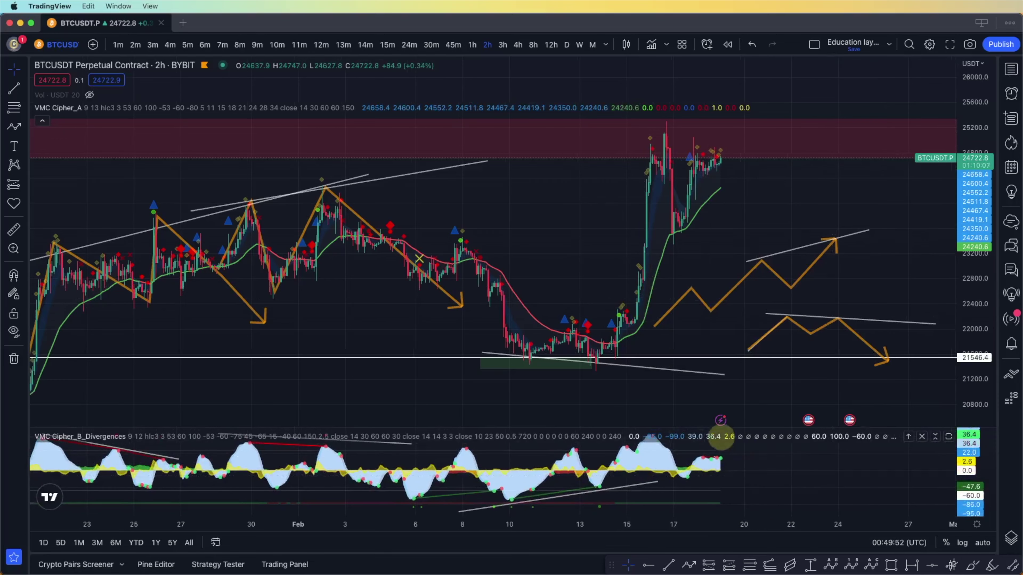
{"action": "left_click_drag", "start_coordinate": [699, 425], "coordinate": [712, 381]}
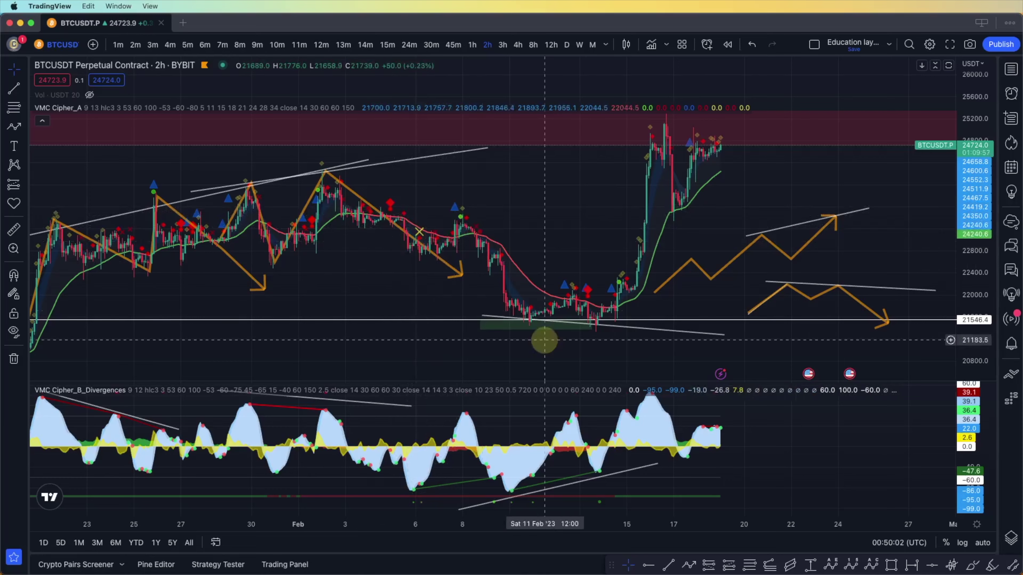
Draw an orange upward arrow above the red zone, from about 25,500 on 20 February to about 26,725 on 24 February
{"action": "scroll", "coordinate": [801, 395], "scroll_direction": "down", "scroll_amount": 2}
{"action": "scroll", "coordinate": [810, 383], "scroll_direction": "down", "scroll_amount": 1}
{"action": "left_click_drag", "start_coordinate": [507, 342], "coordinate": [359, 308]}
{"action": "left_click_drag", "start_coordinate": [703, 154], "coordinate": [682, 202]}
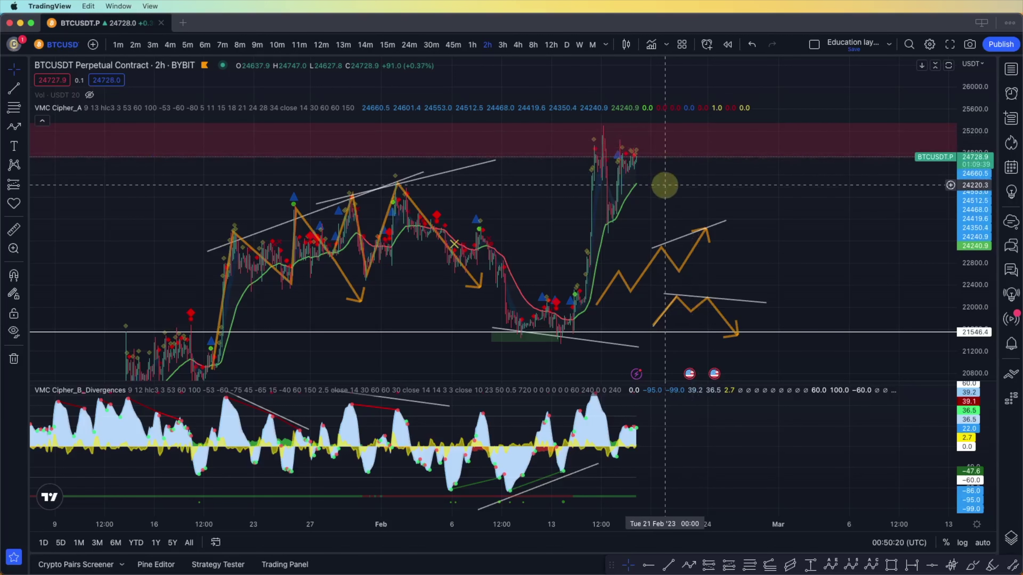
{"action": "mouse_move", "coordinate": [667, 180]}
{"action": "left_mouse_down"}
{"action": "mouse_move", "coordinate": [685, 210]}
{"action": "mouse_move", "coordinate": [607, 249]}
{"action": "left_mouse_up"}
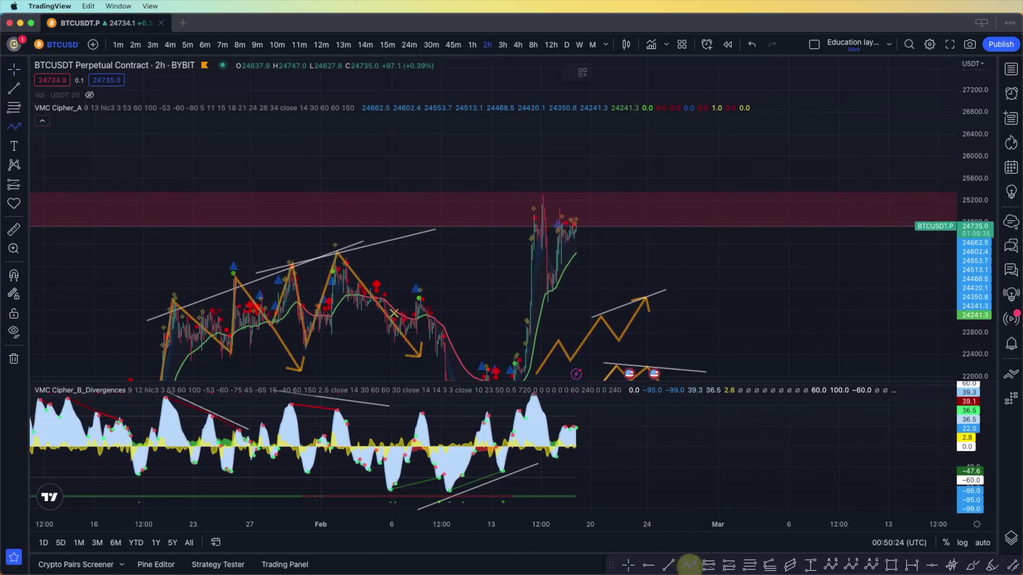
{"action": "left_click", "coordinate": [590, 184]}
{"action": "left_click", "coordinate": [649, 117]}
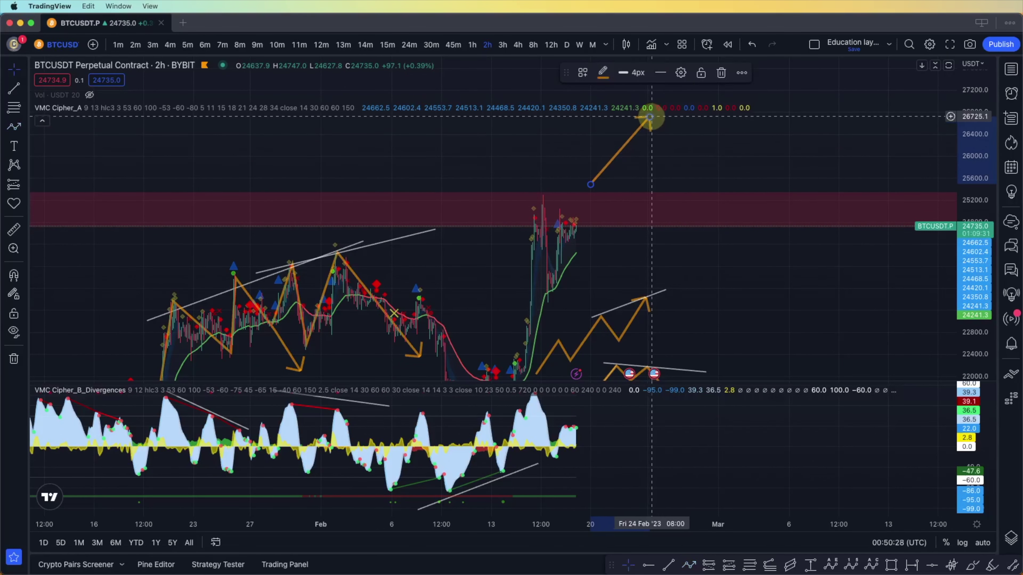
{"action": "double_click", "coordinate": [649, 117]}
{"action": "left_click", "coordinate": [597, 237]}
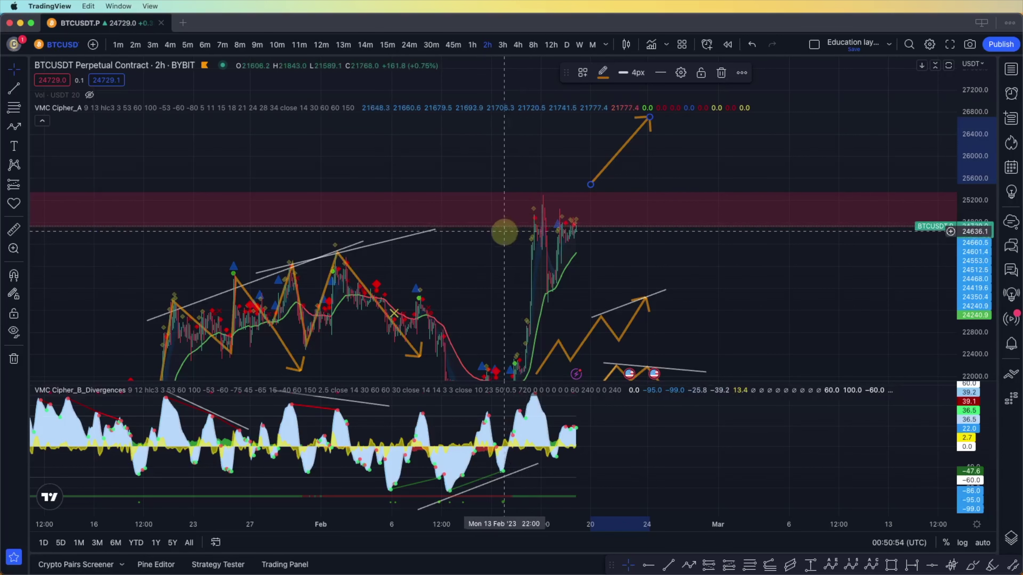
Draw an orange path arrow from about 20,600 on 21 January through about 26,650 and 27,600, ending near 28,150 in late February
{"action": "scroll", "coordinate": [622, 284], "scroll_direction": "down", "scroll_amount": 3}
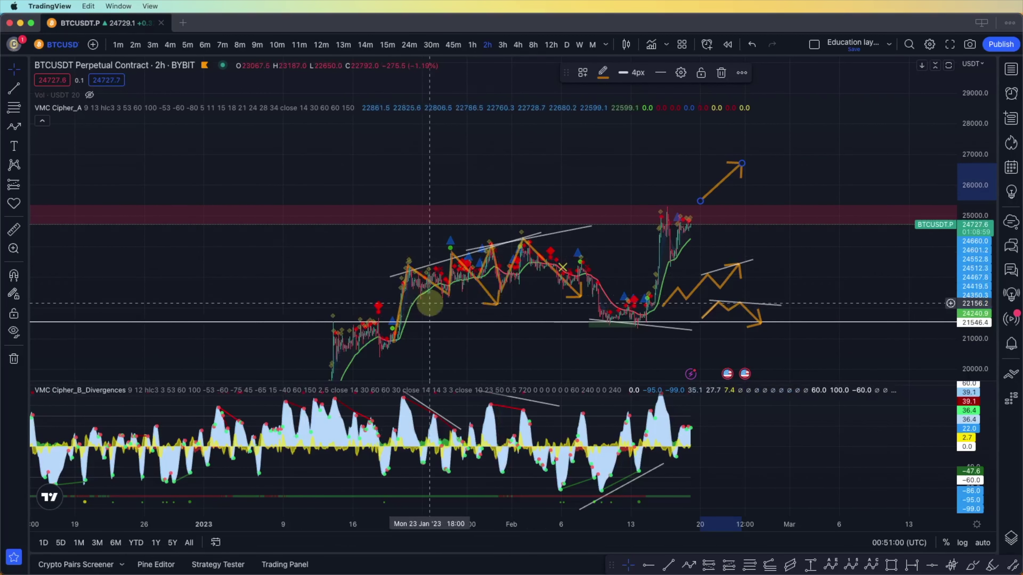
{"action": "left_click_drag", "start_coordinate": [500, 331], "coordinate": [499, 302]}
{"action": "left_click_drag", "start_coordinate": [970, 236], "coordinate": [970, 250]}
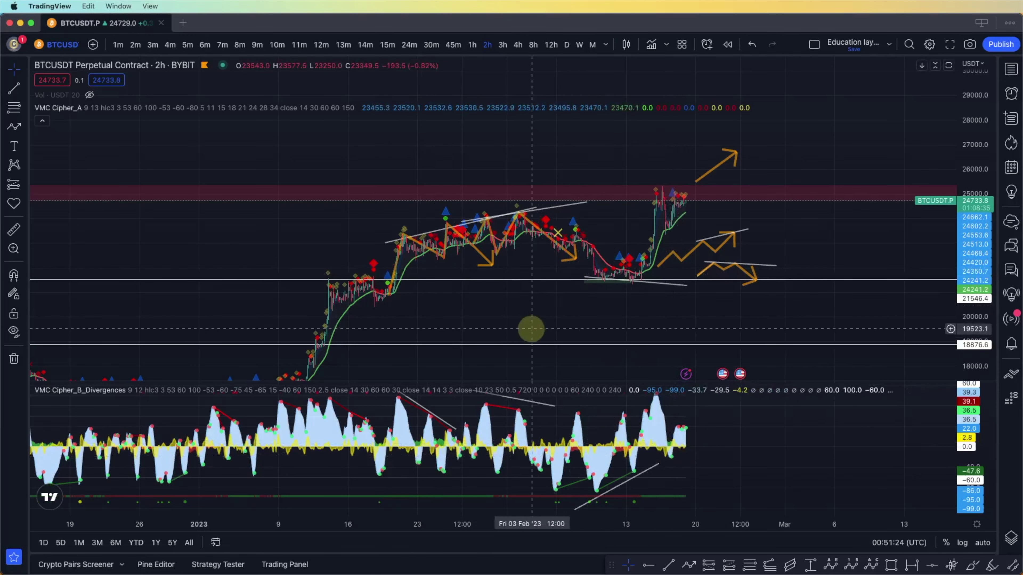
{"action": "left_click_drag", "start_coordinate": [513, 325], "coordinate": [603, 338]}
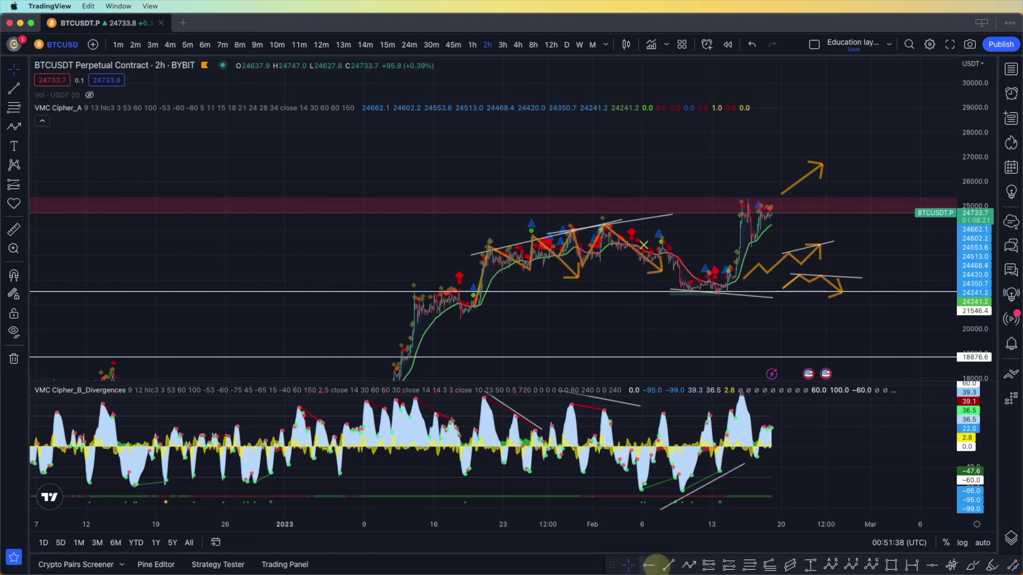
{"action": "left_click", "coordinate": [689, 565]}
{"action": "left_click", "coordinate": [483, 314]}
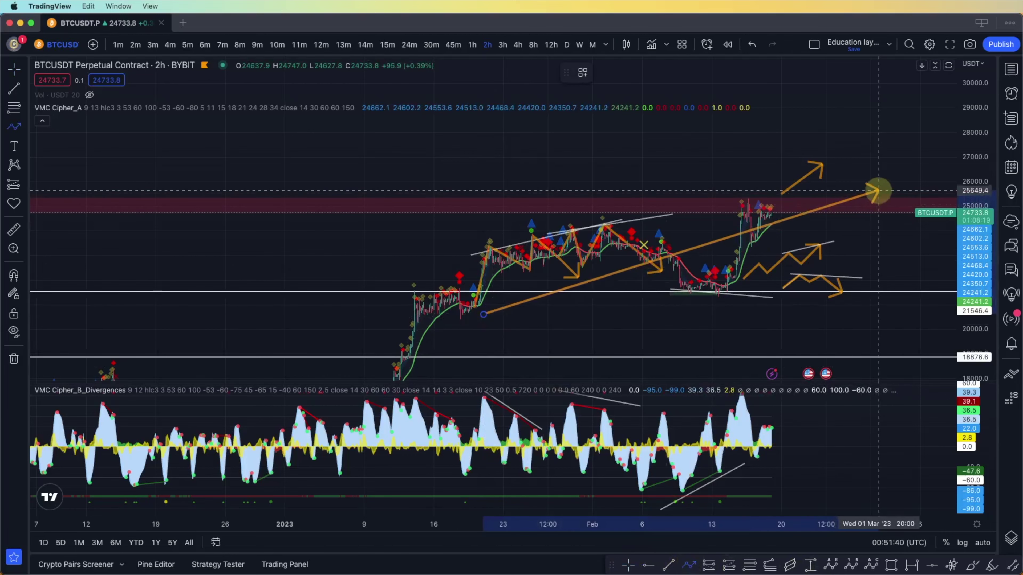
{"action": "left_click", "coordinate": [805, 166]}
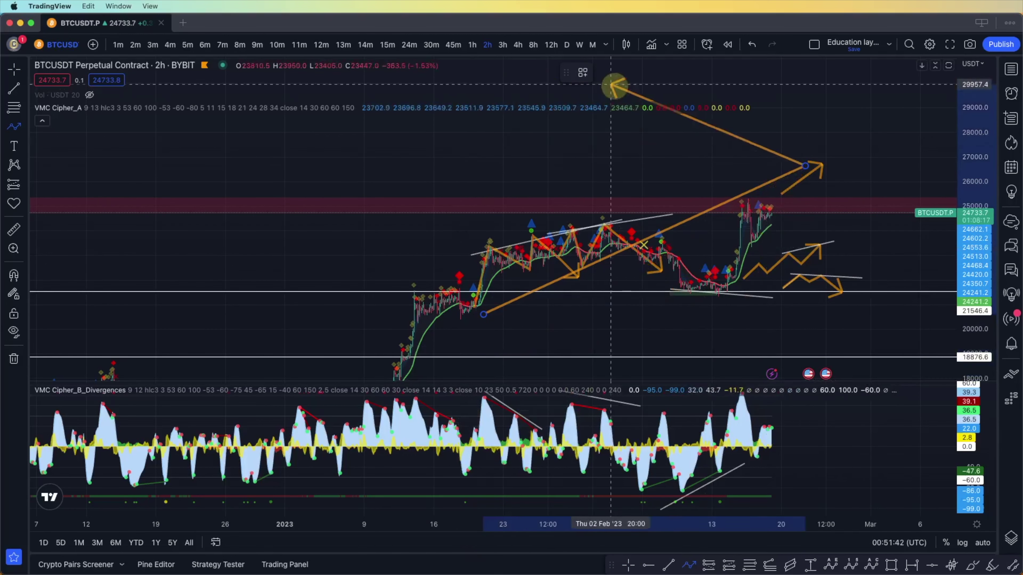
{"action": "left_click", "coordinate": [782, 193]}
{"action": "left_click", "coordinate": [800, 142]}
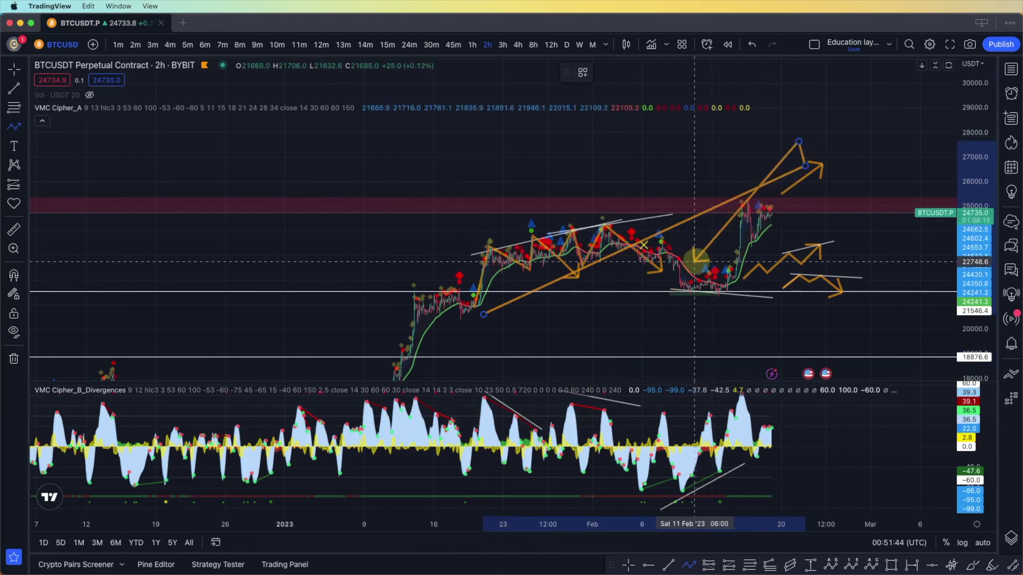
{"action": "double_click", "coordinate": [830, 129]}
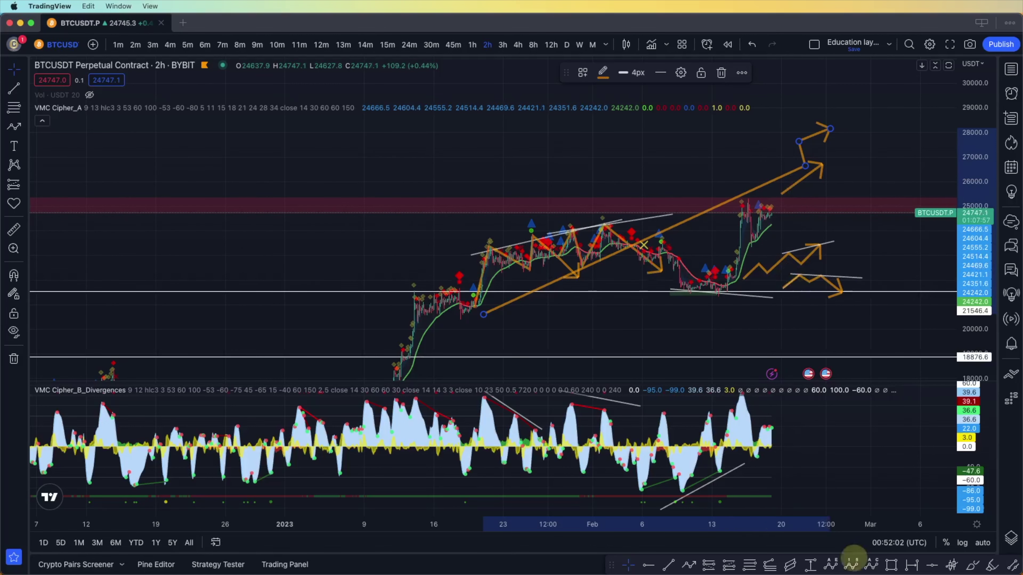
Draw an orange downward arrow from just below the red zone on 21 February to about 19,700 on 28 February
{"action": "left_click", "coordinate": [690, 565]}
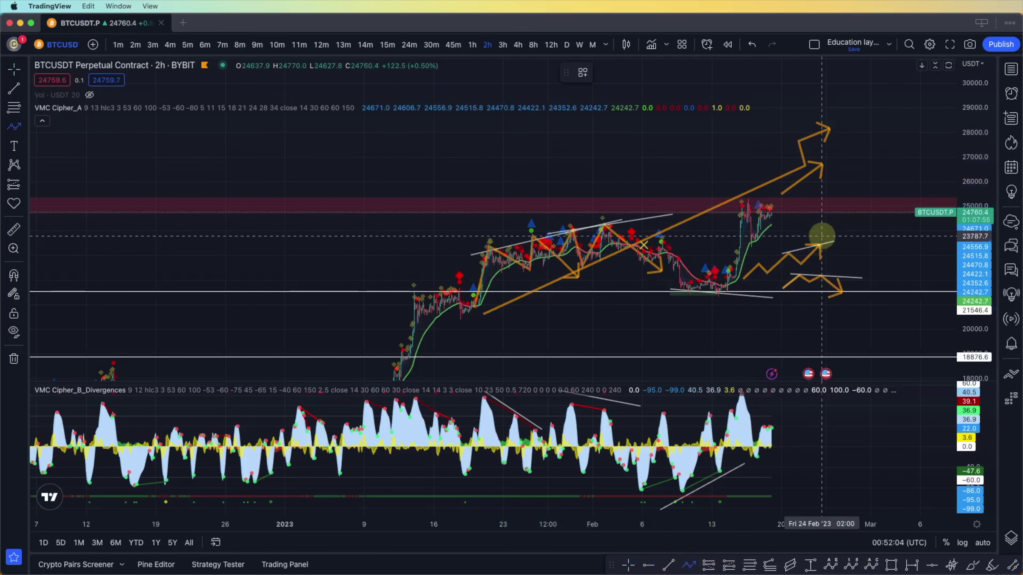
{"action": "left_click", "coordinate": [791, 220]}
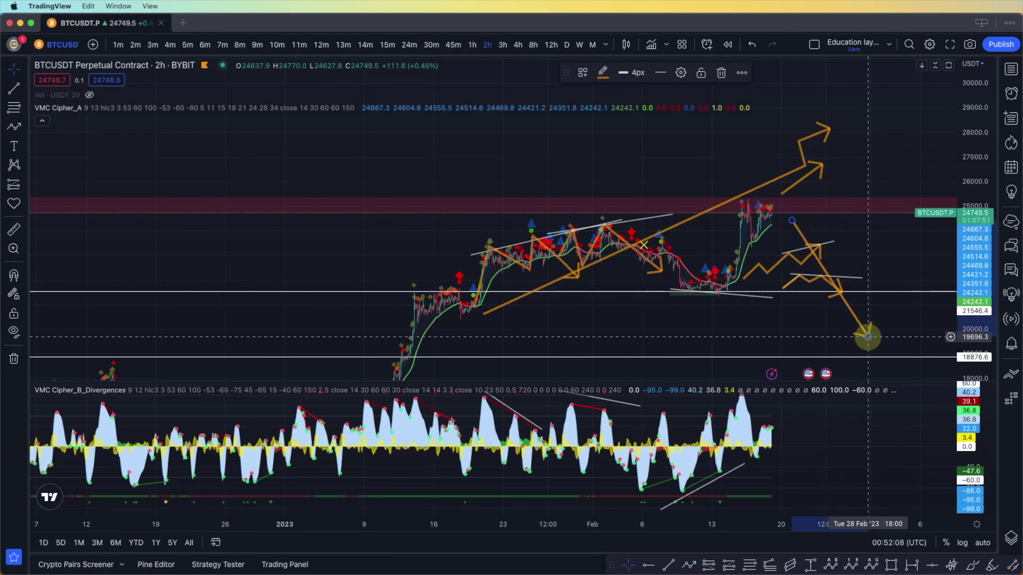
{"action": "double_click", "coordinate": [868, 336]}
{"action": "left_click", "coordinate": [589, 368]}
Examine the latest price action at the red zone alongside the Cipher A signals and the projected upward and downward arrows
{"action": "left_click_drag", "start_coordinate": [877, 265], "coordinate": [598, 246]}
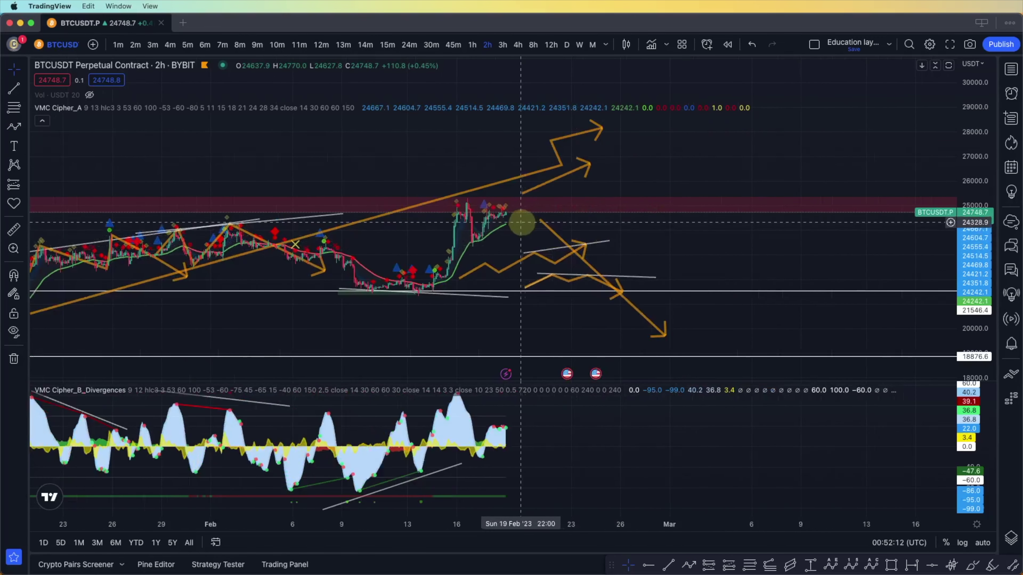
{"action": "left_click_drag", "start_coordinate": [521, 222], "coordinate": [564, 220]}
{"action": "left_click_drag", "start_coordinate": [983, 248], "coordinate": [976, 147]}
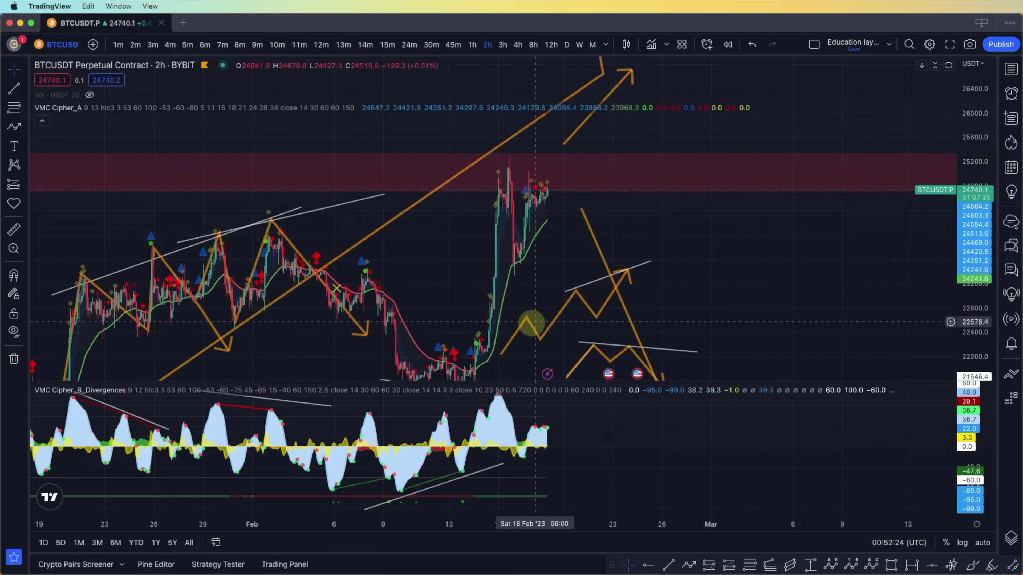
{"action": "left_click_drag", "start_coordinate": [571, 227], "coordinate": [633, 213]}
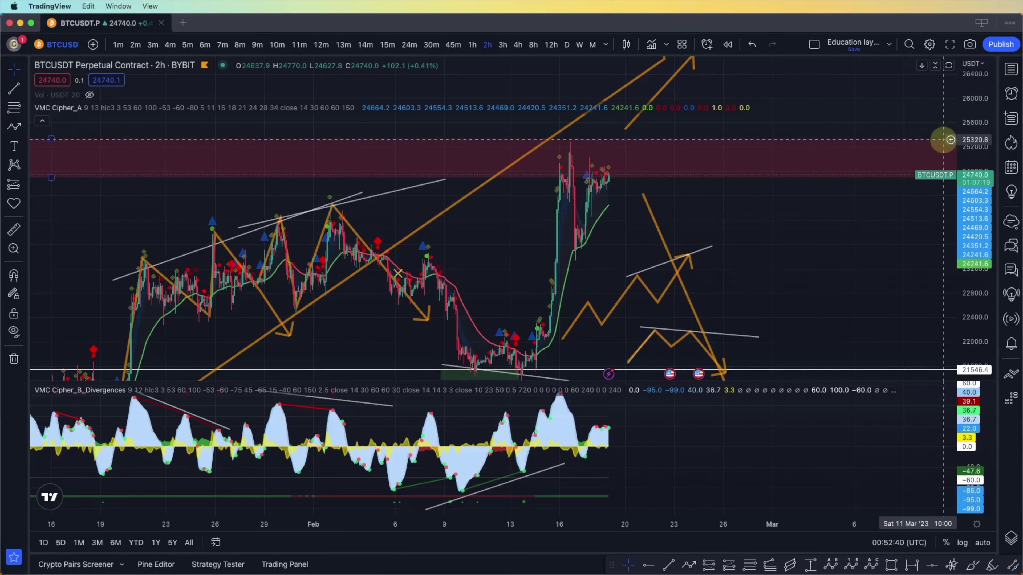
{"action": "left_click_drag", "start_coordinate": [792, 130], "coordinate": [776, 413]}
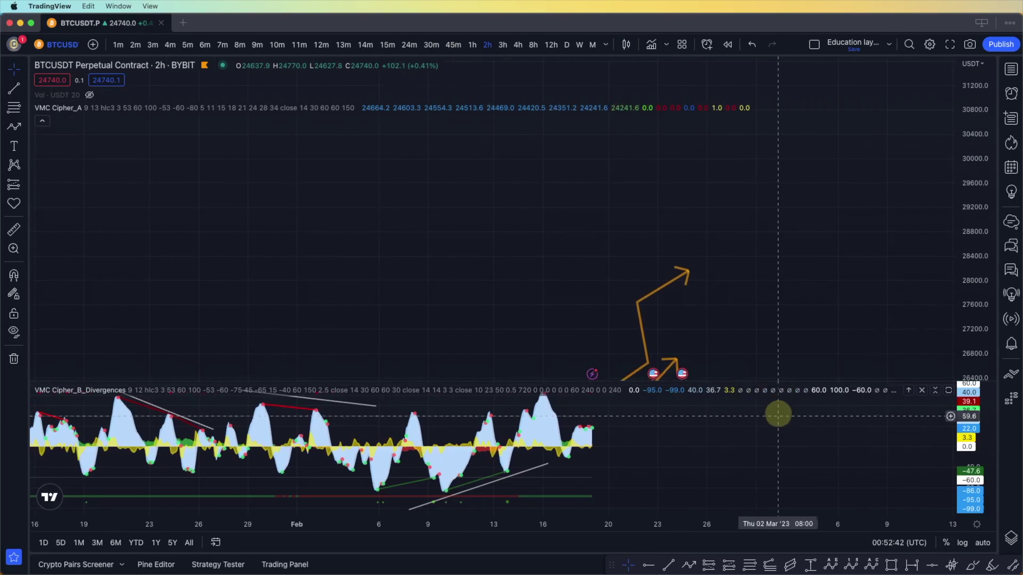
{"action": "left_click_drag", "start_coordinate": [967, 142], "coordinate": [568, 178]}
{"action": "scroll", "coordinate": [661, 250], "scroll_direction": "down", "scroll_amount": 5}
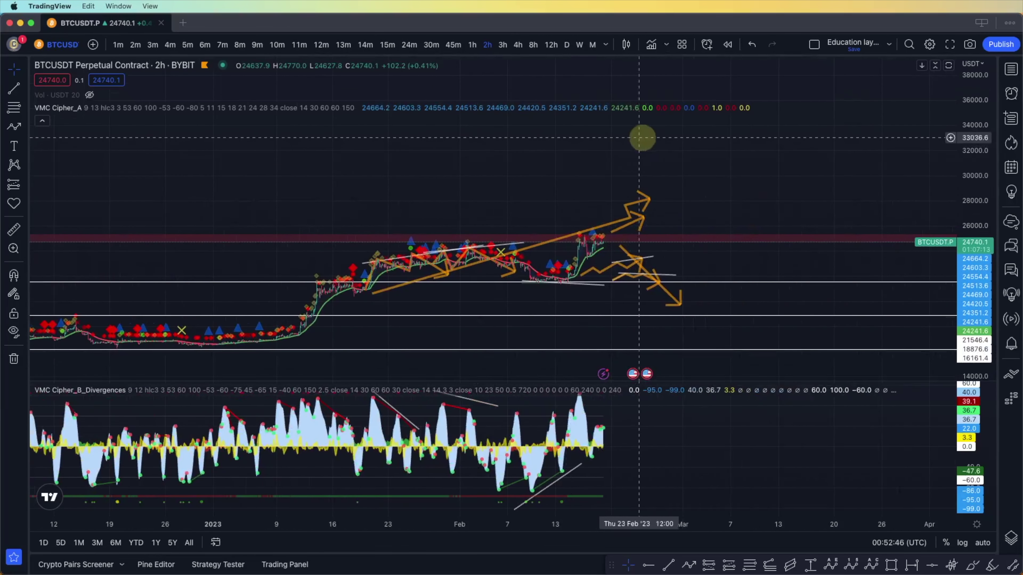